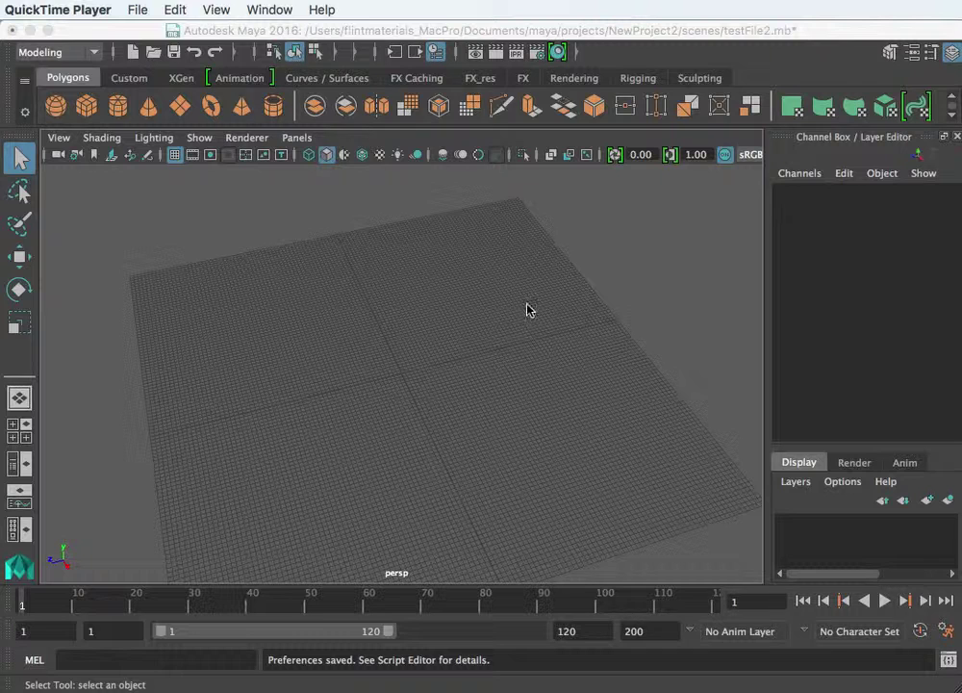
Bring Maya to the front with testFile2's dense polygon plane in the perspective view
left_click(225, 30)
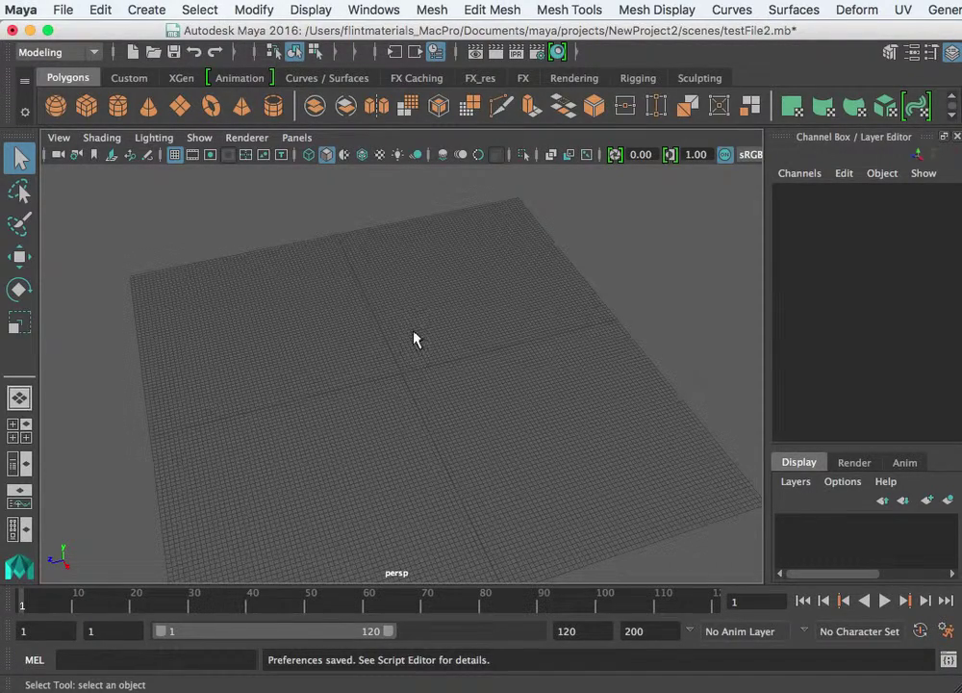
scroll(413, 339, "down", 2)
scroll(414, 338, "up", 2)
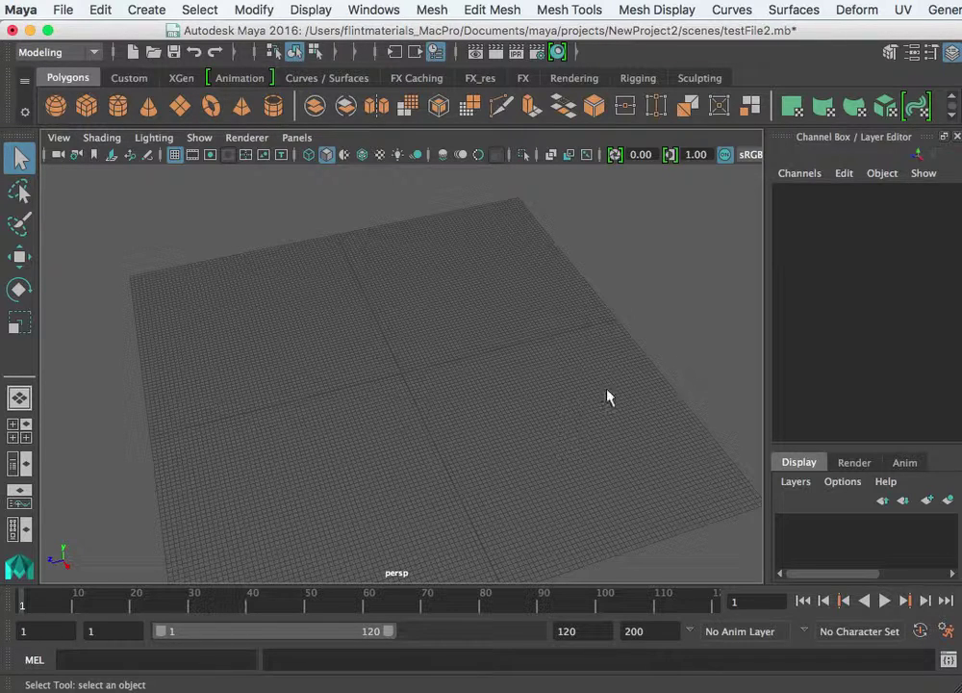
Create a new untitled scene, discarding testFile2's unsaved changes
left_click(63, 10)
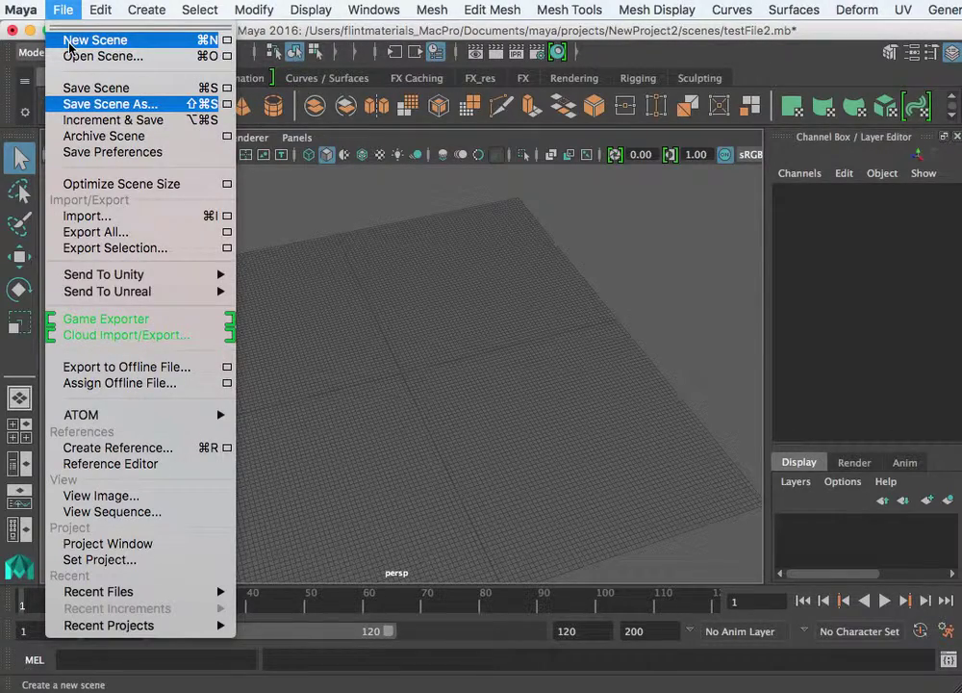
left_click(69, 45)
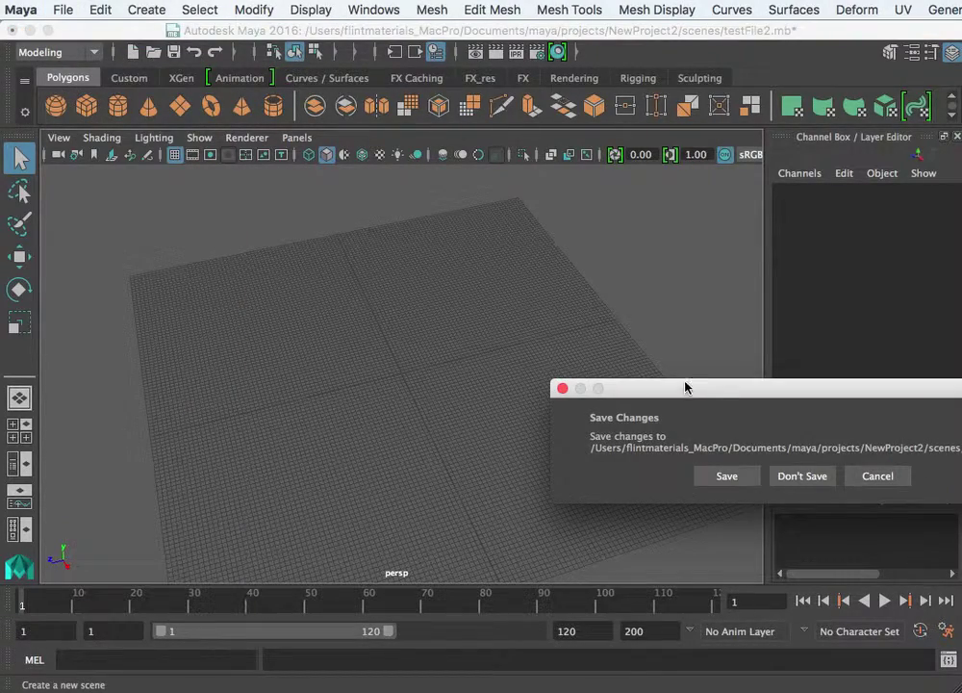
left_click(798, 477)
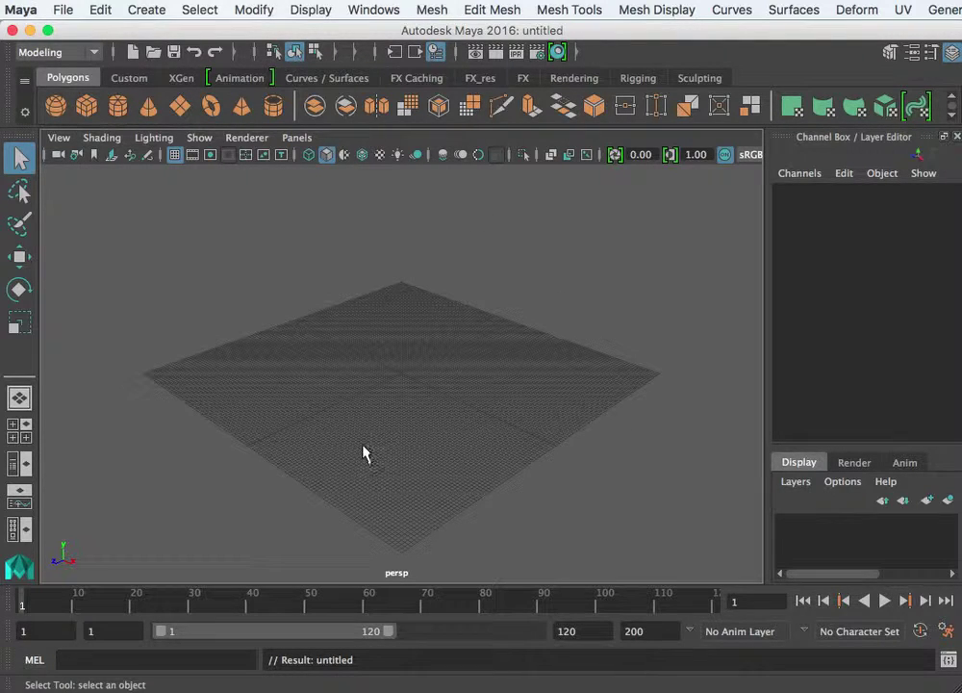
In Save Scene As, switch Current Project to default and select its scenes folder
left_click(63, 10)
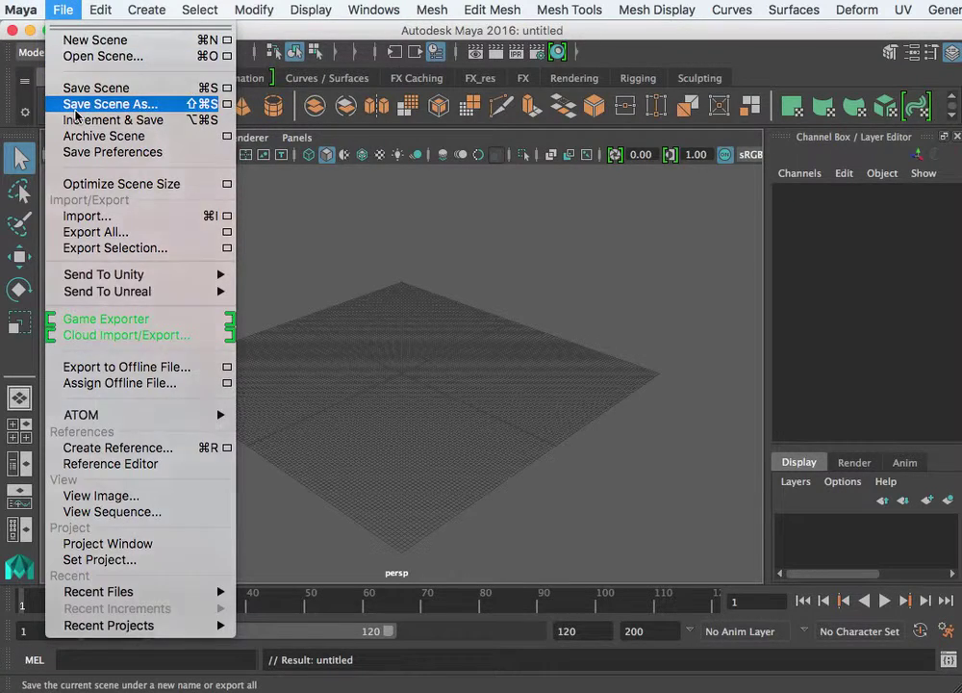
left_click(106, 103)
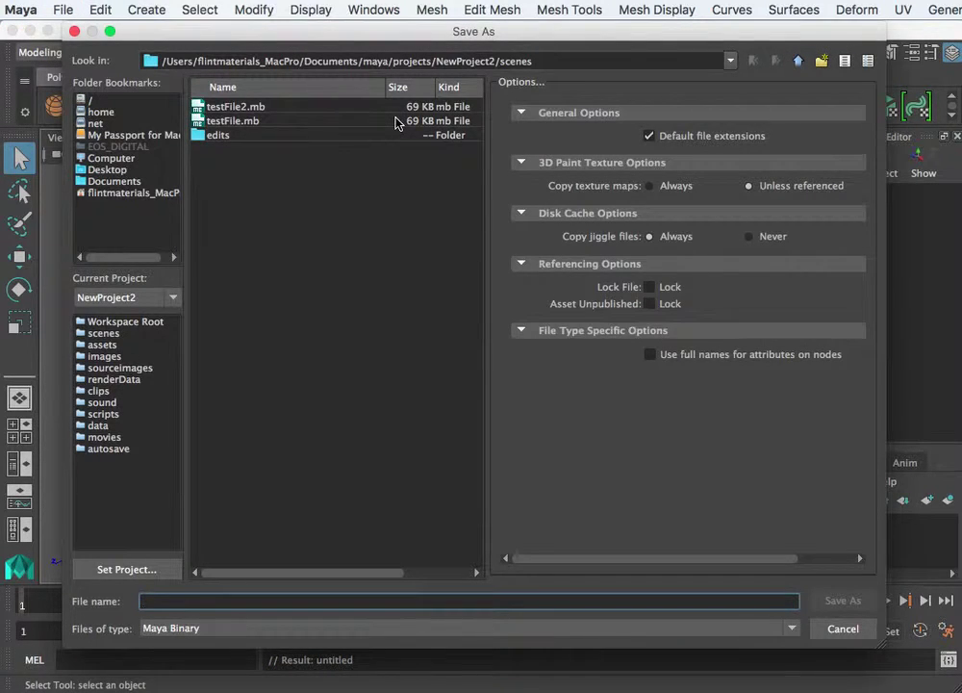
left_click(134, 297)
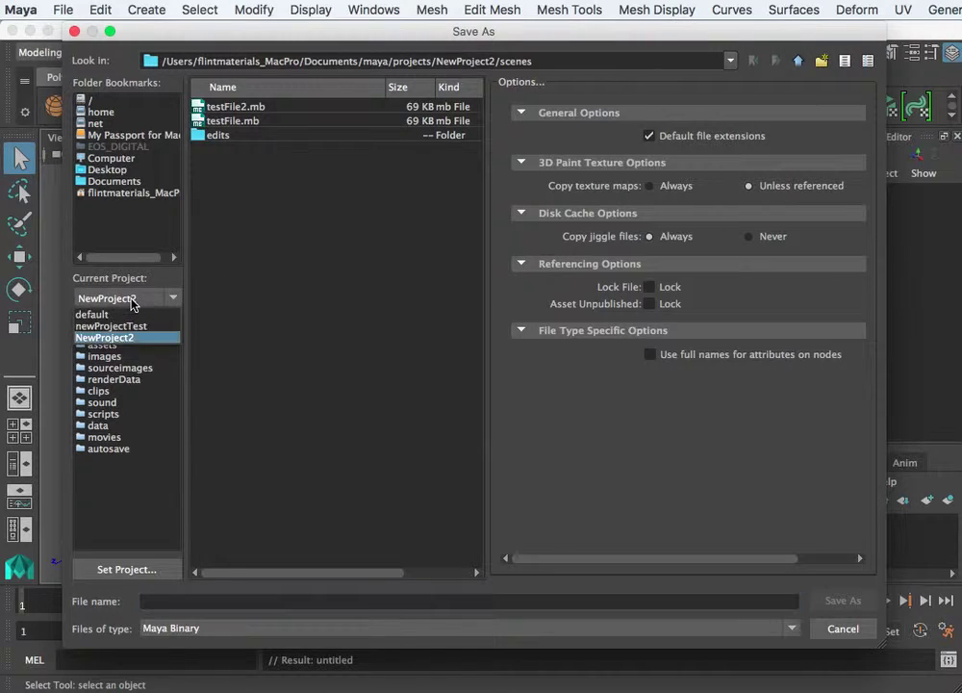
left_click(120, 314)
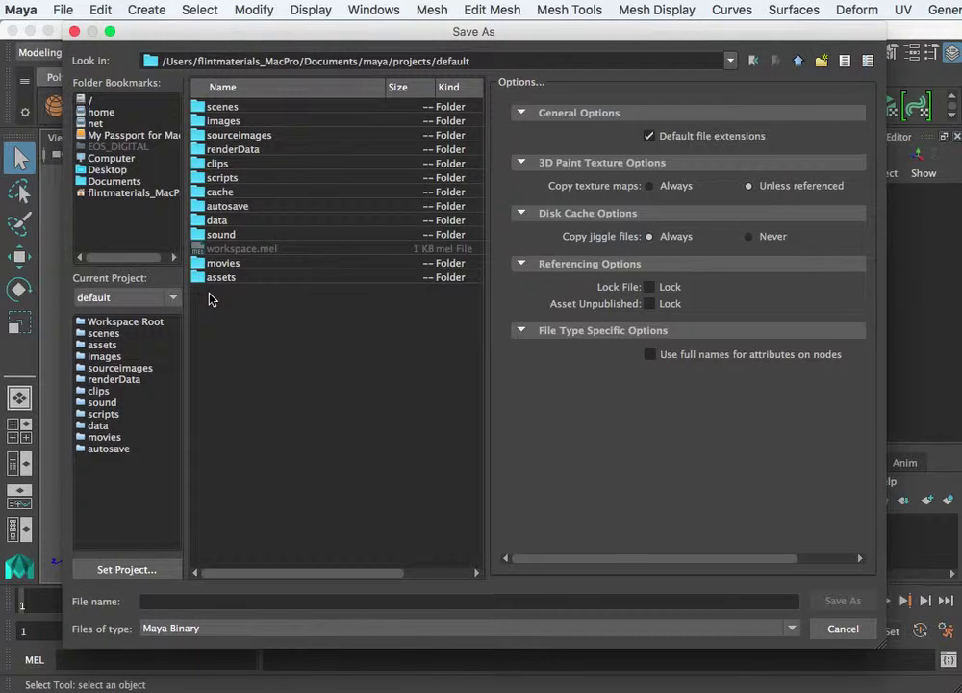
left_click(203, 108)
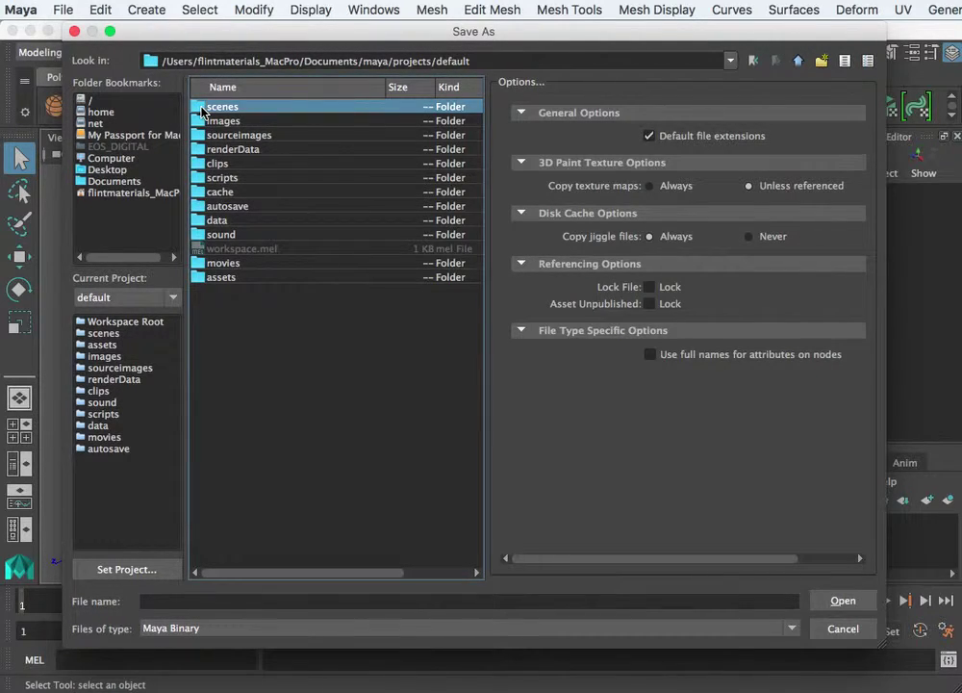
Save the scene as testFiles.mb, Maya Binary format, in the default project's scenes folder
double_click(202, 107)
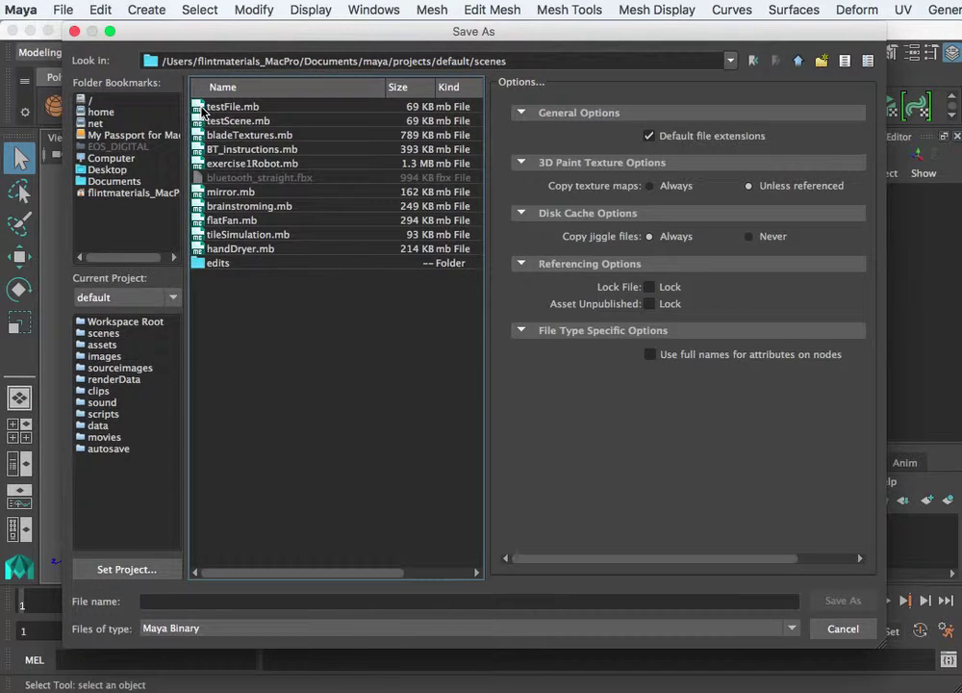
left_click(182, 602)
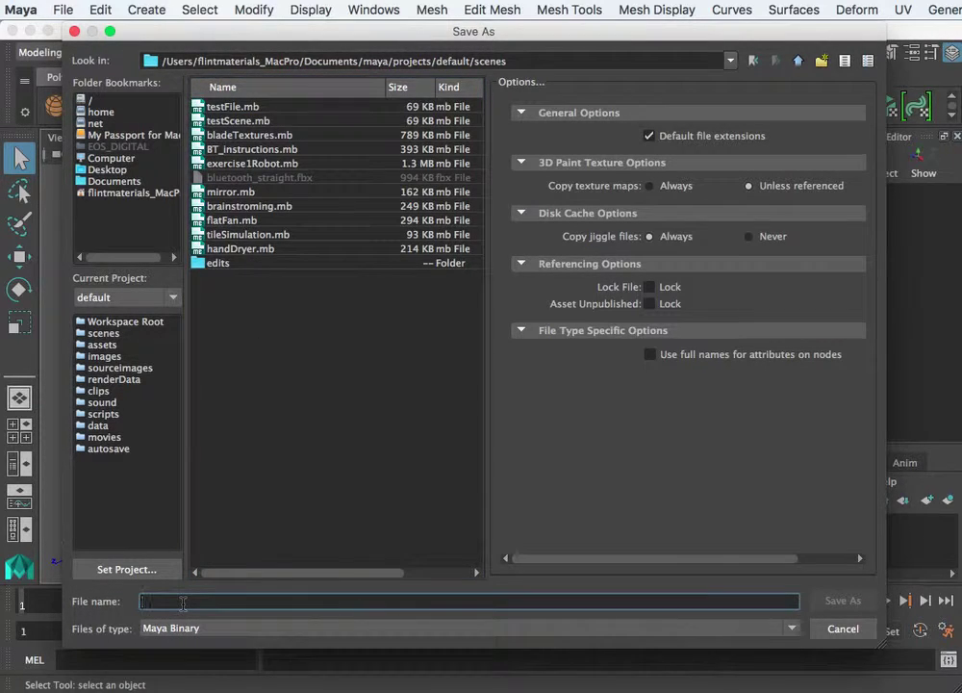
type("testFiles")
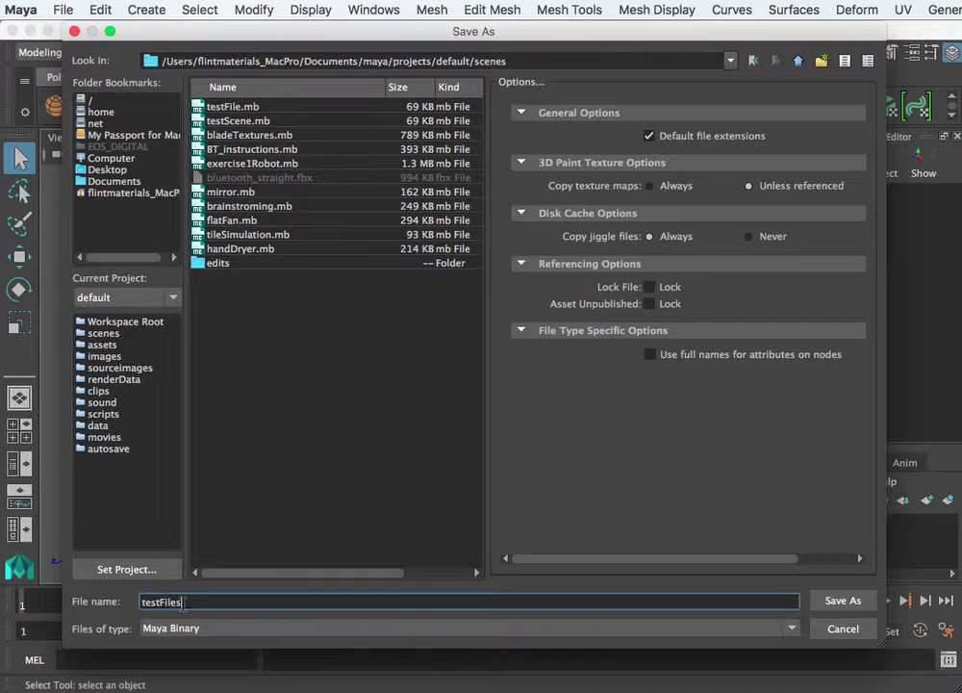
left_click(234, 630)
left_click(229, 643)
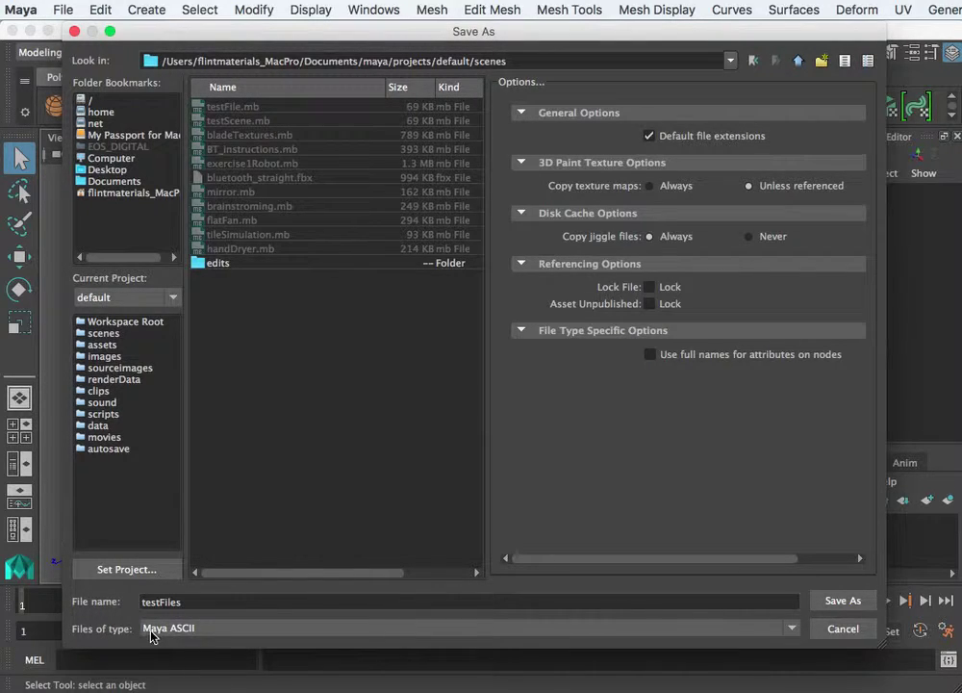
left_click(195, 638)
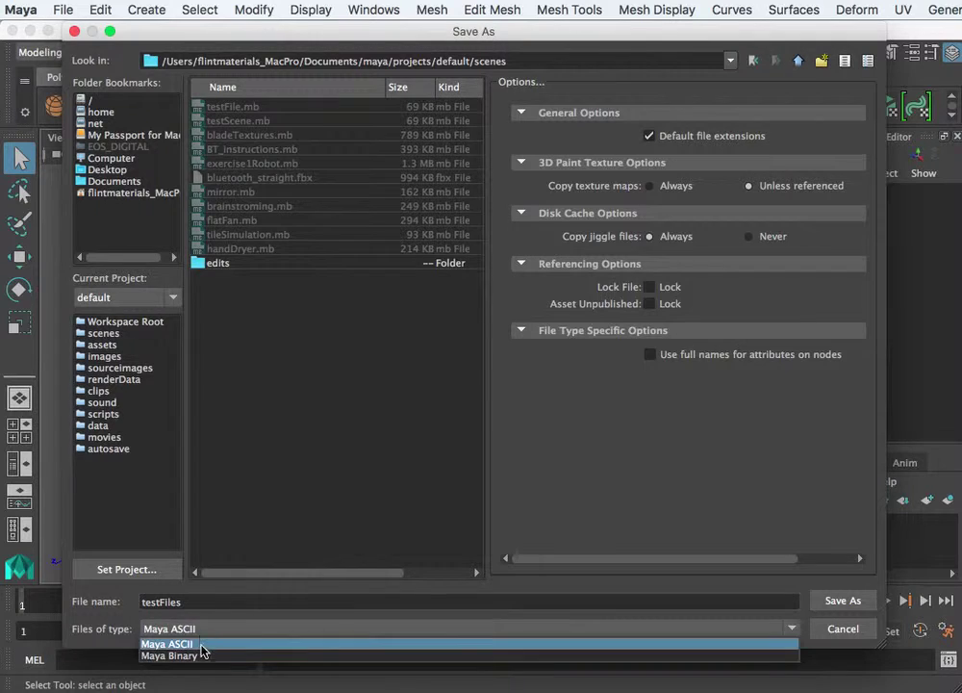
left_click(204, 656)
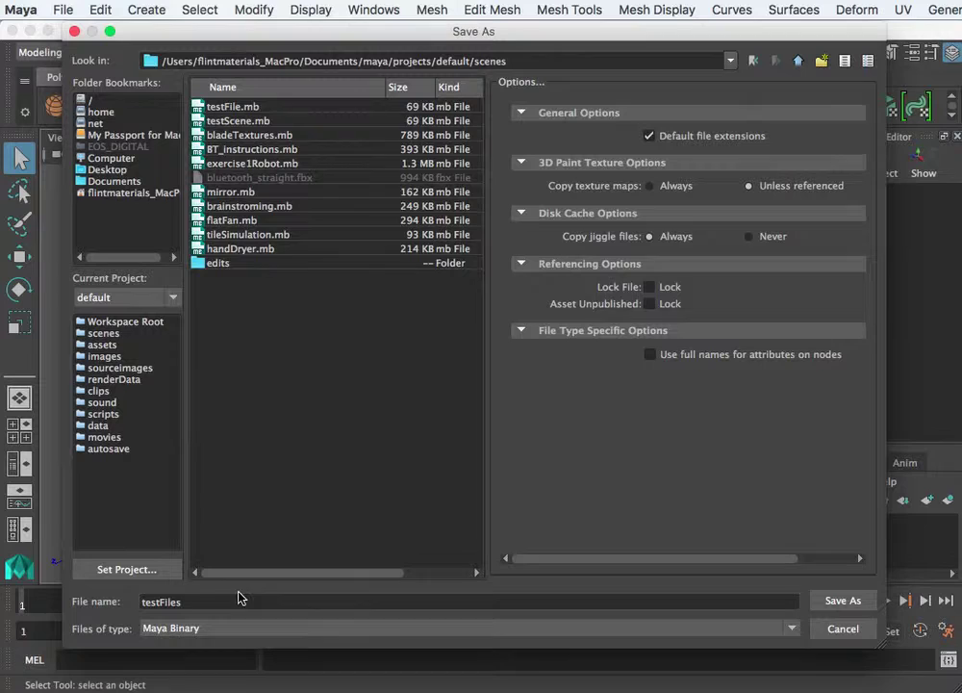
left_click(842, 604)
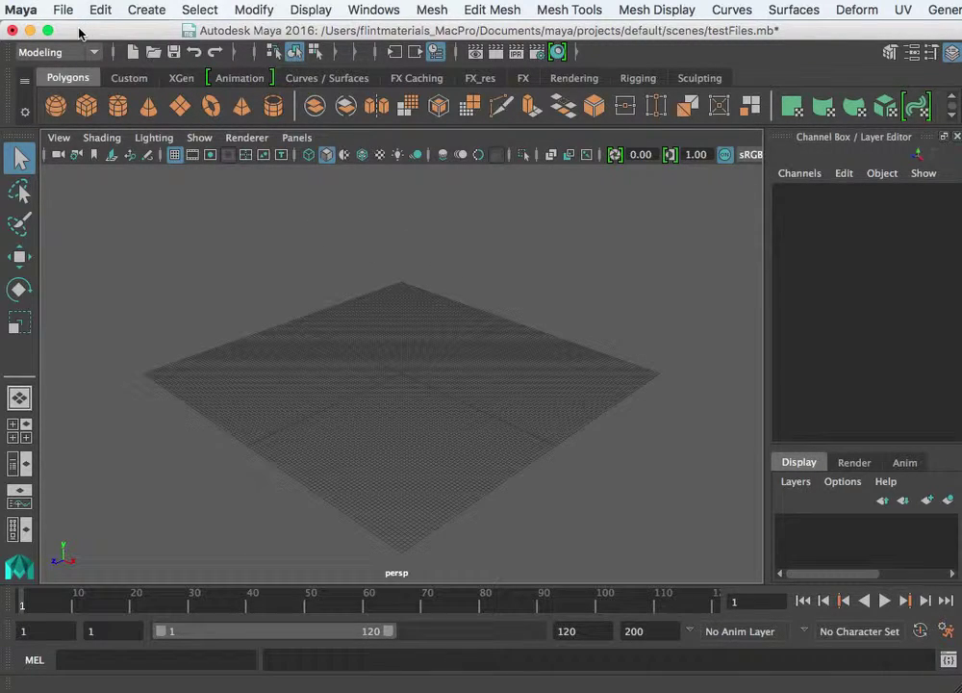
Open Maya's Preferences at the Files/Projects category
left_click(21, 10)
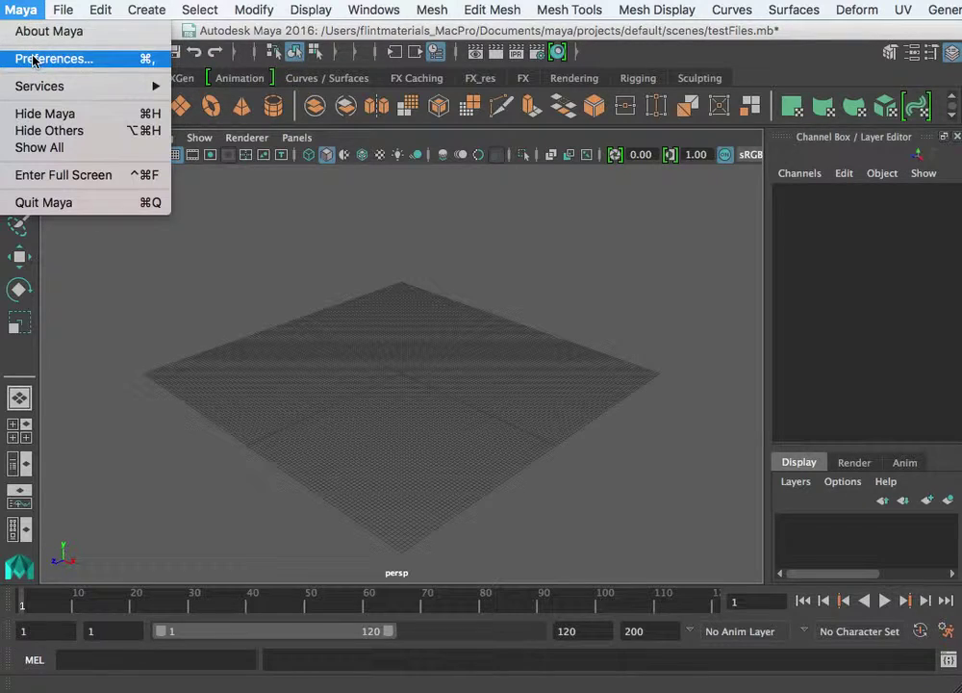
left_click(34, 59)
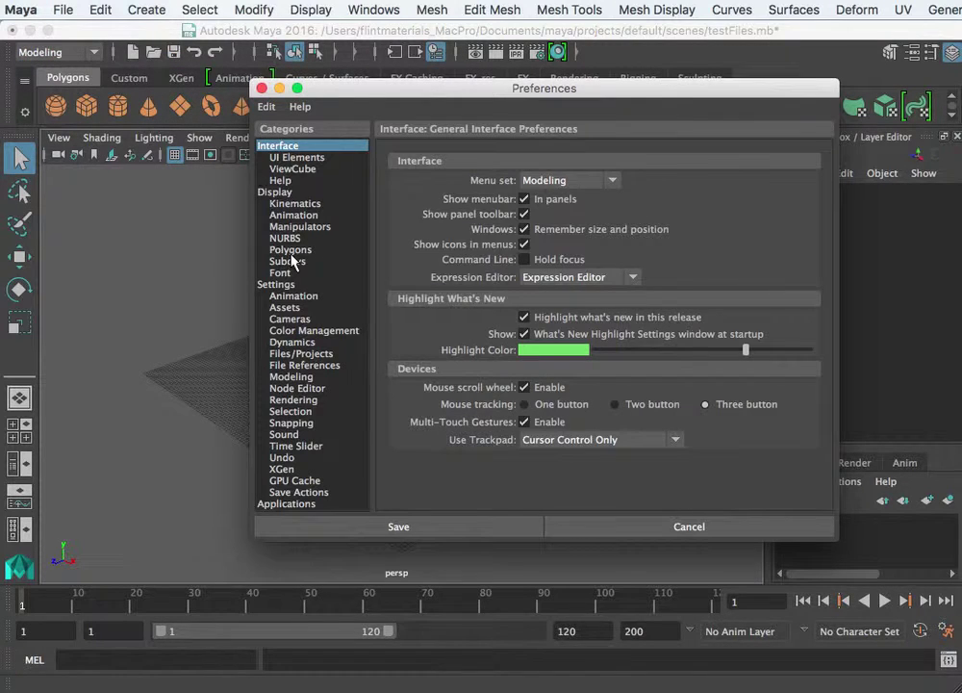
left_click(273, 284)
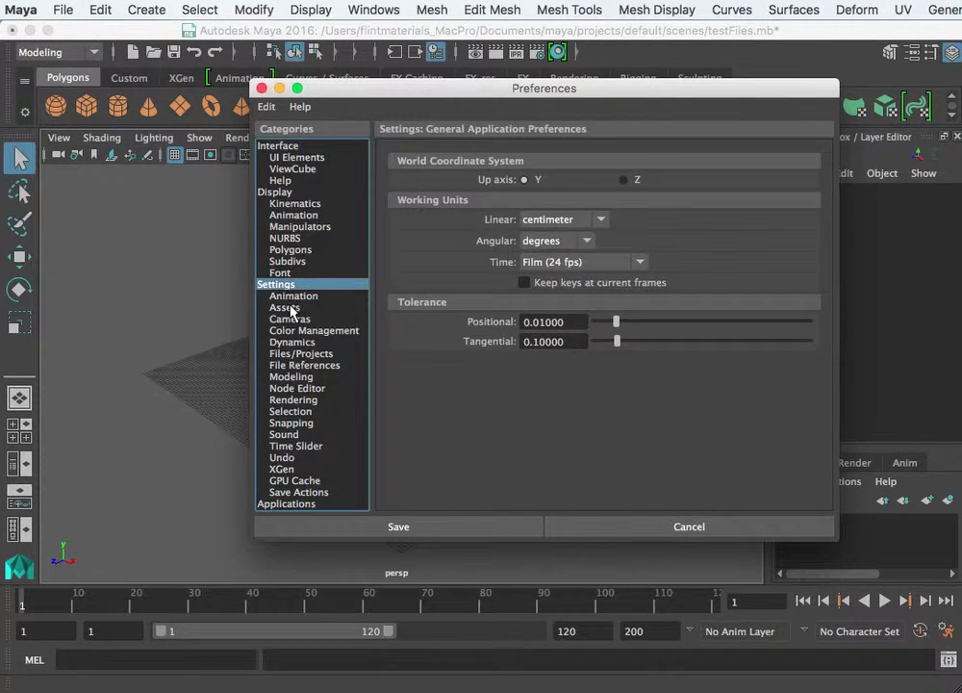
left_click(294, 354)
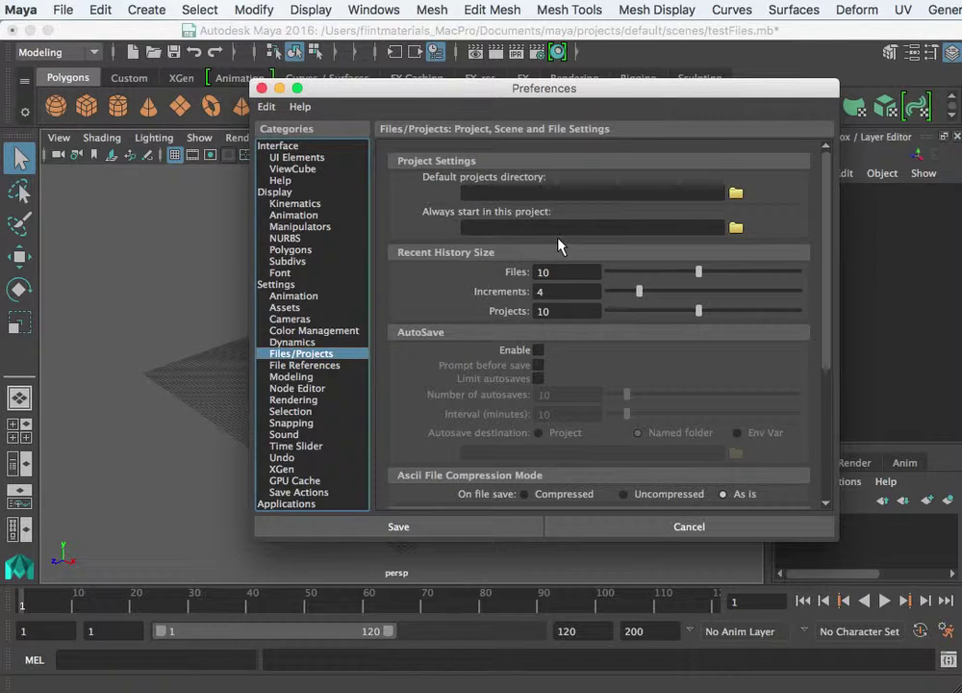
Enable AutoSave with a Named folder destination and browse for that folder
scroll(543, 239, "down", 2)
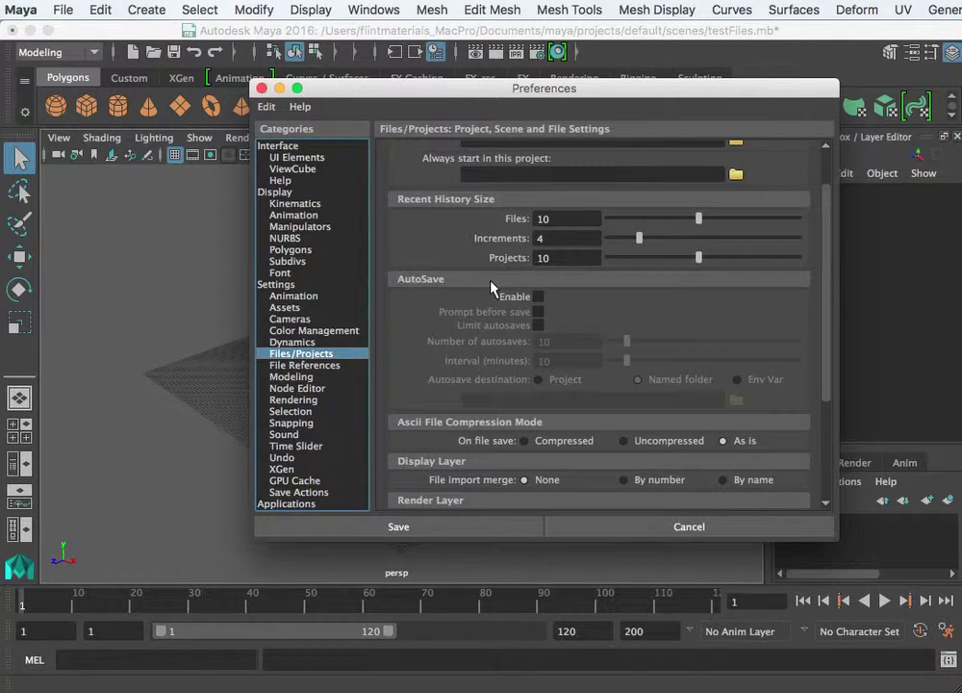
left_click(538, 298)
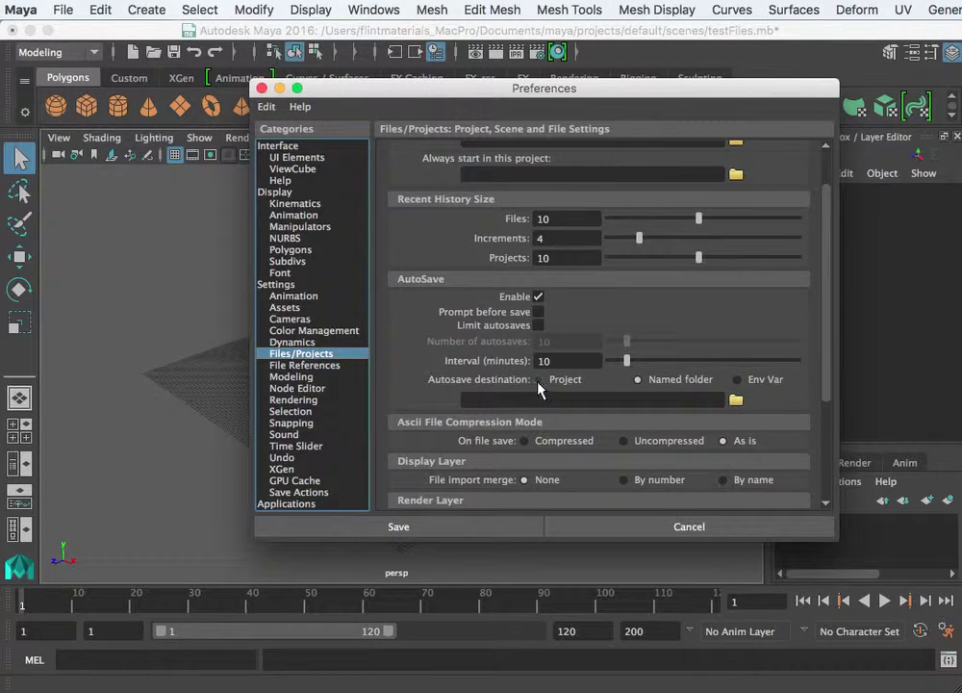
left_click(638, 380)
left_click(736, 399)
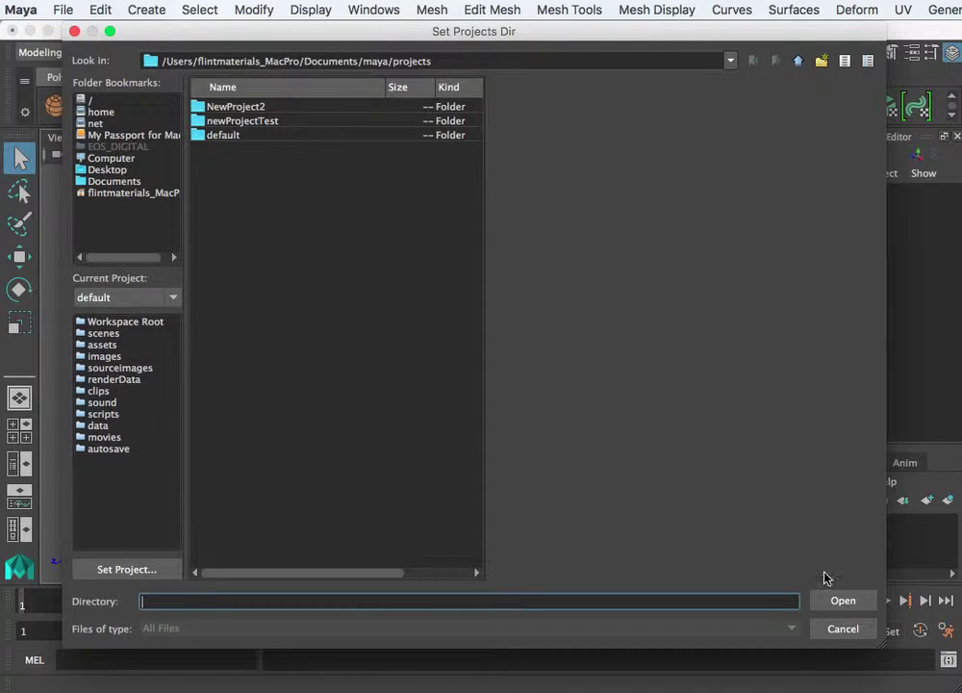
Reopen the folder browser and go into the default project folder
left_click(859, 631)
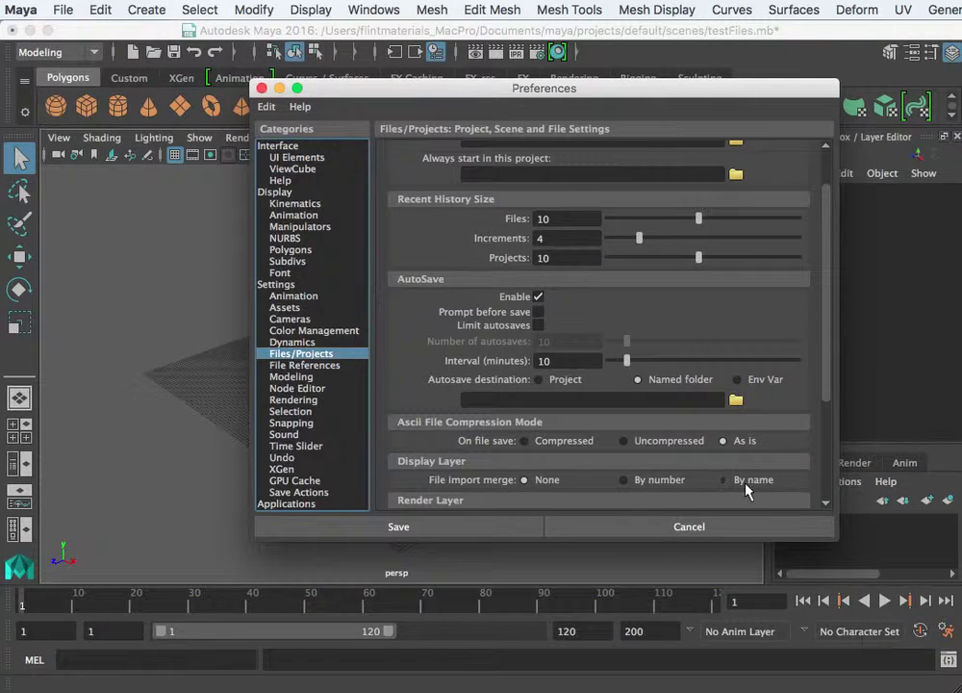
left_click(736, 401)
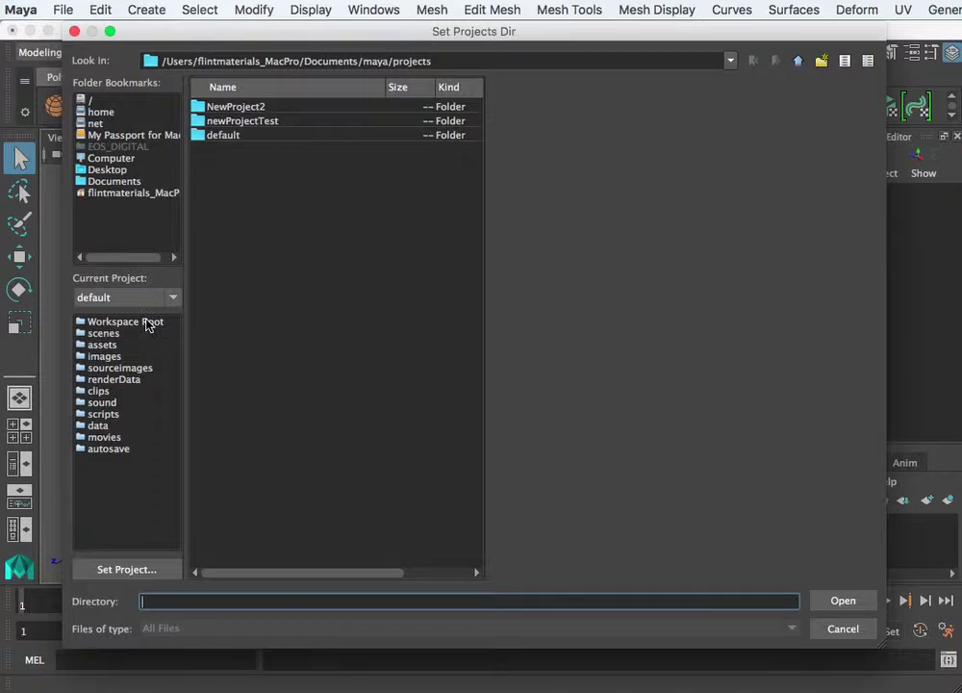
left_click(123, 304)
left_click(123, 304)
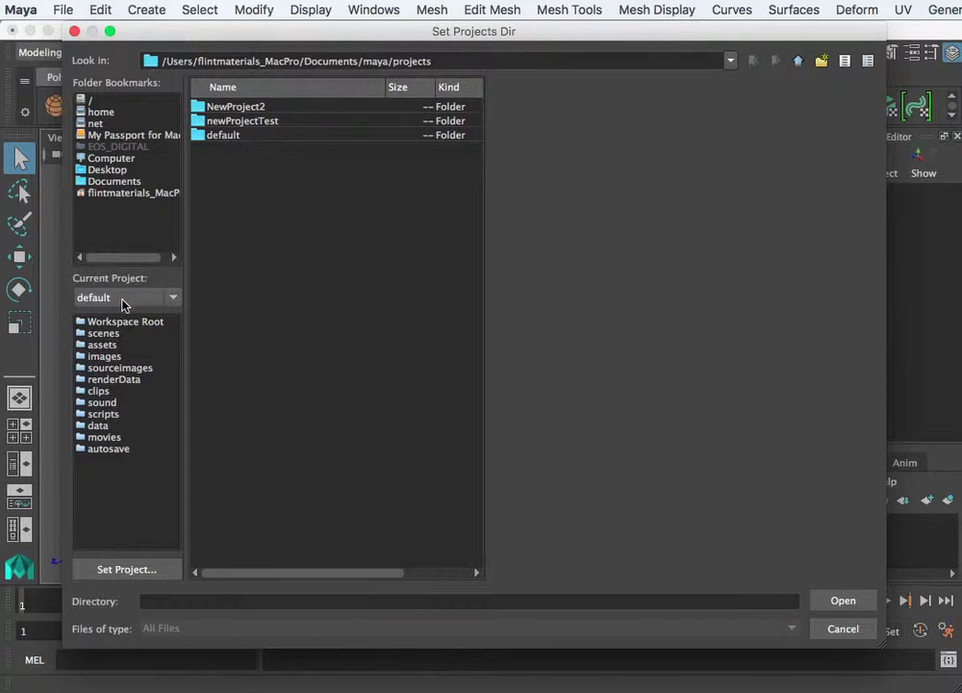
double_click(236, 135)
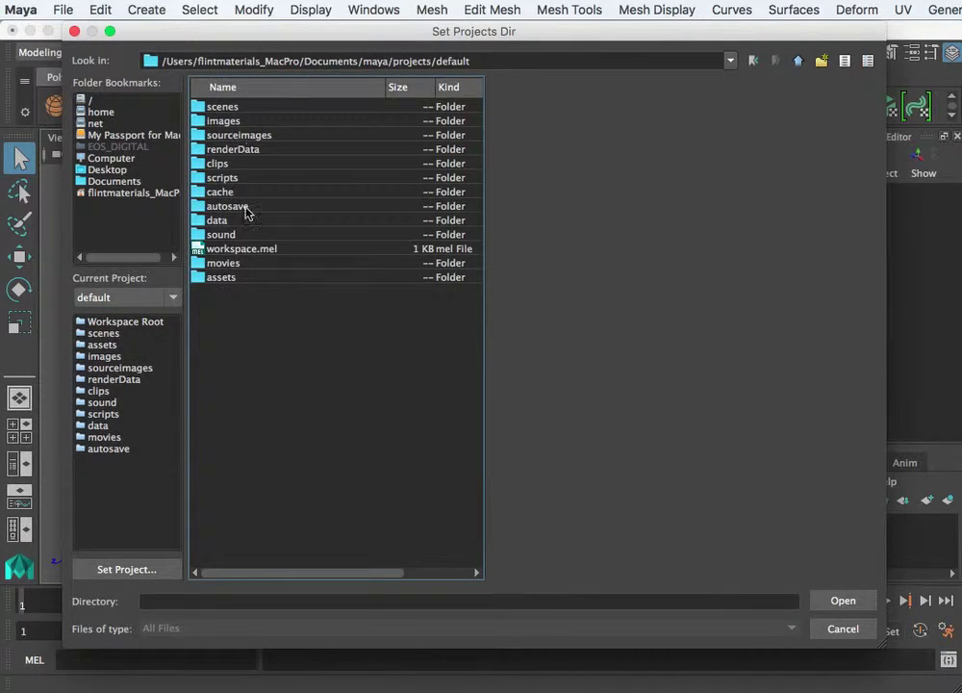
Add a New Folder in the default project, leaving it unnamed after an invalid-name warning
right_click(256, 382)
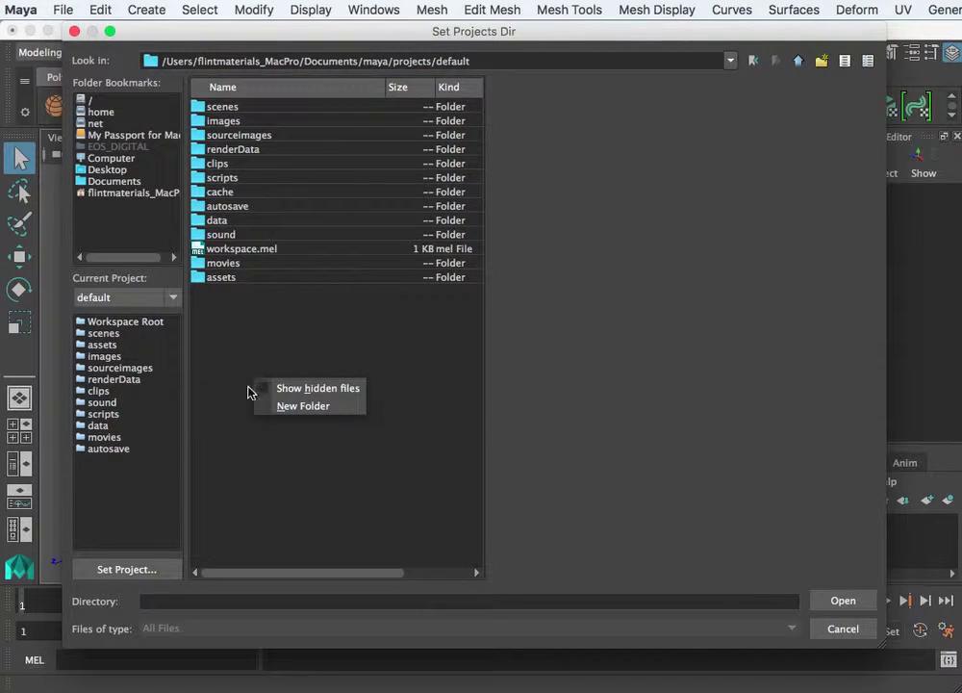
left_click(288, 407)
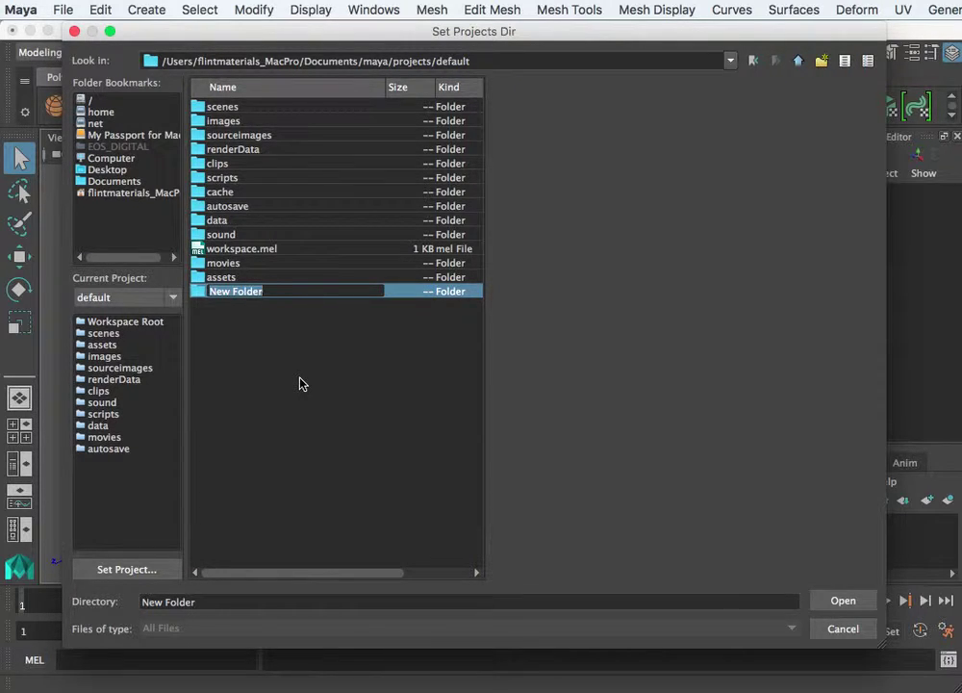
type("au")
key("BackSpace")
key("BackSpace")
key("BackSpace")
key("BackSpace")
key("BackSpace")
key("BackSpace")
key("BackSpace")
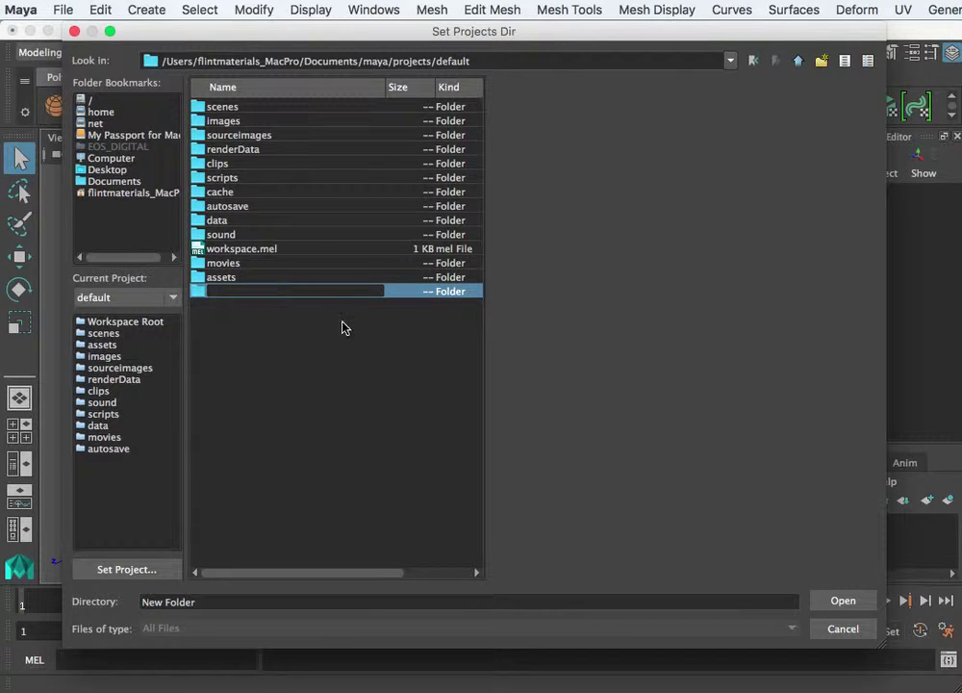
key("Return")
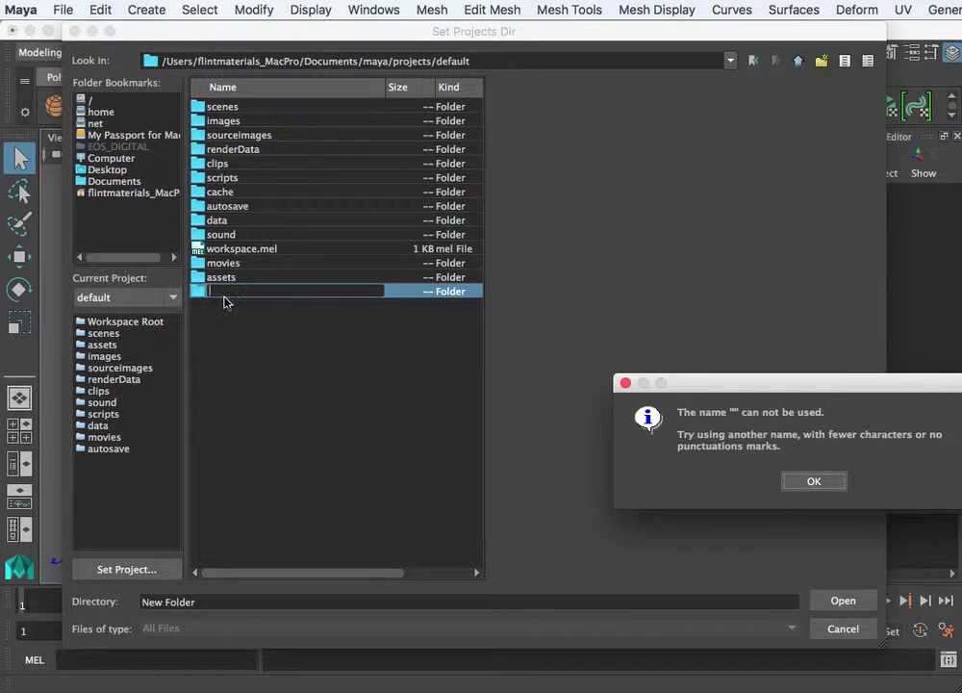
left_click(823, 486)
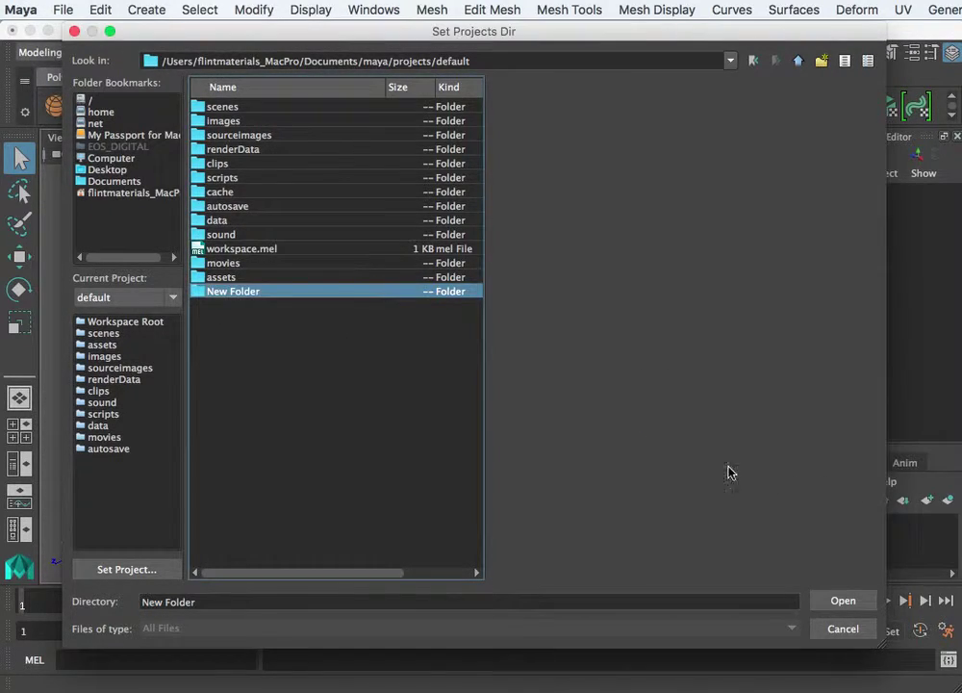
Delete the stray New Folder and select the autosave folder
left_click(272, 279)
left_click(264, 294)
right_click(241, 293)
left_click(269, 338)
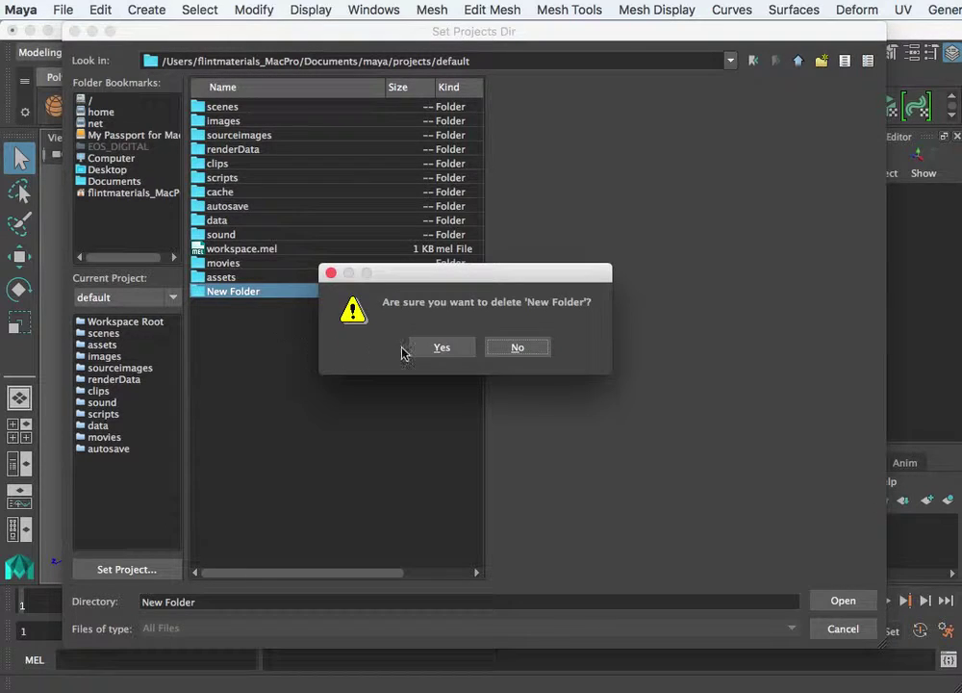
left_click(442, 347)
left_click(229, 208)
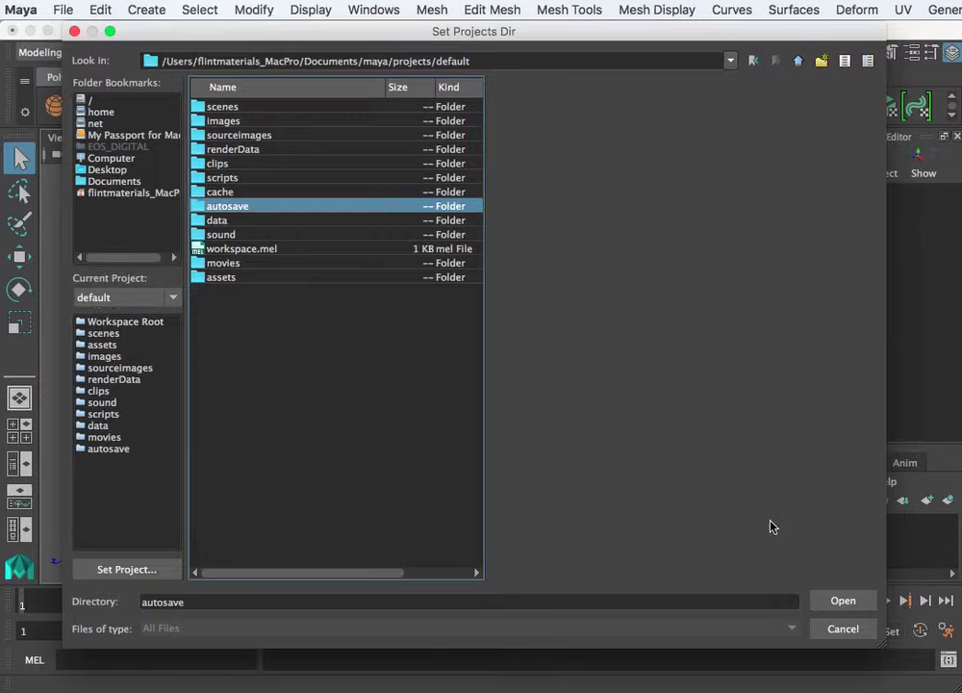
Accept the autosave folder, set the interval to 15 minutes, and limit autosaves to 10
left_click(840, 602)
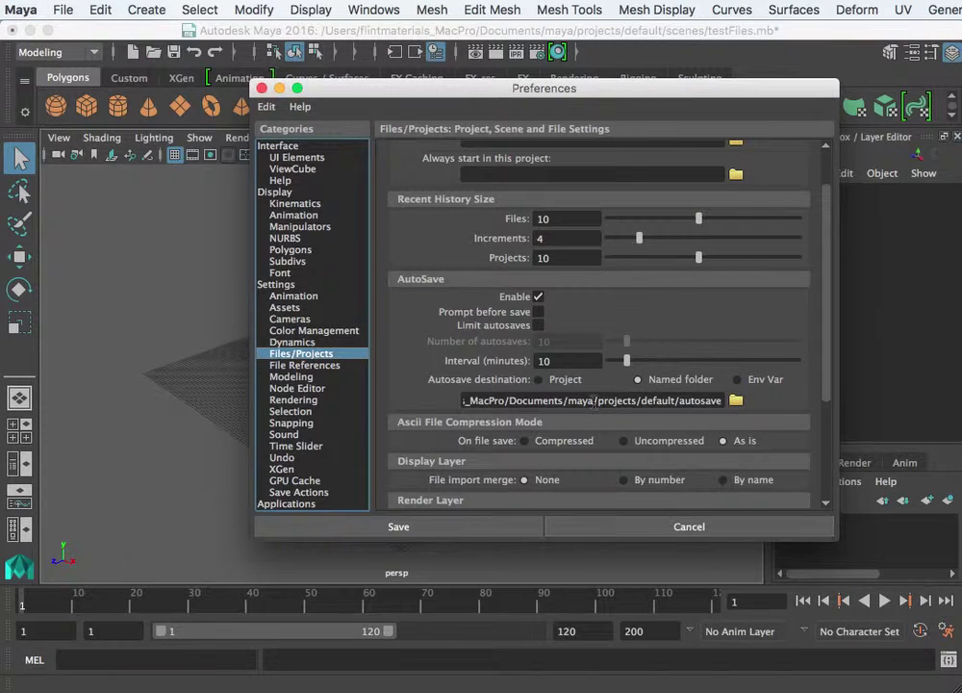
double_click(542, 360)
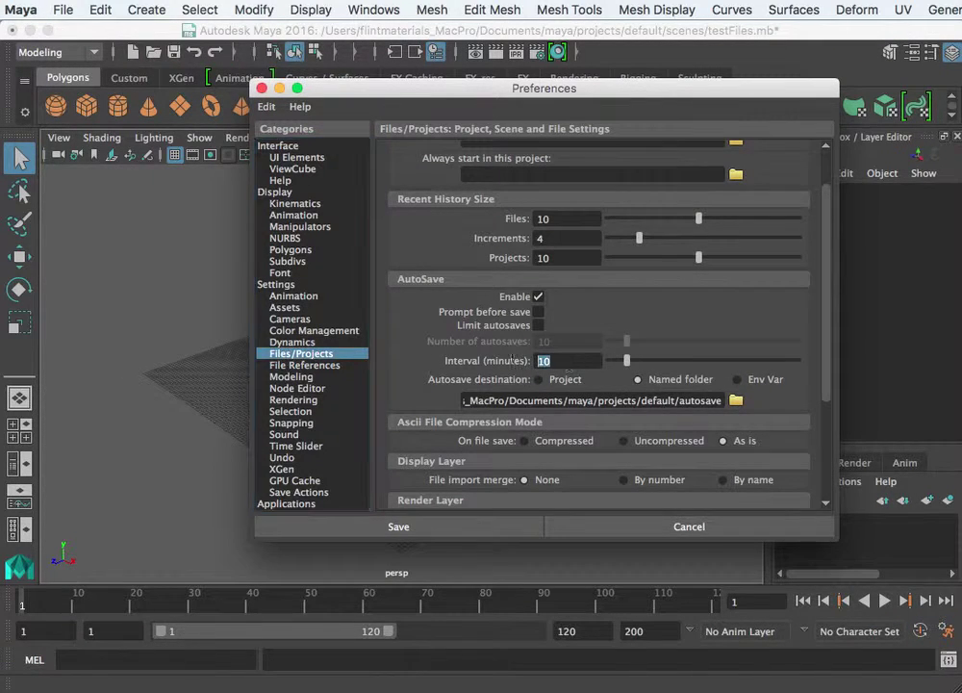
type("15")
left_click(538, 325)
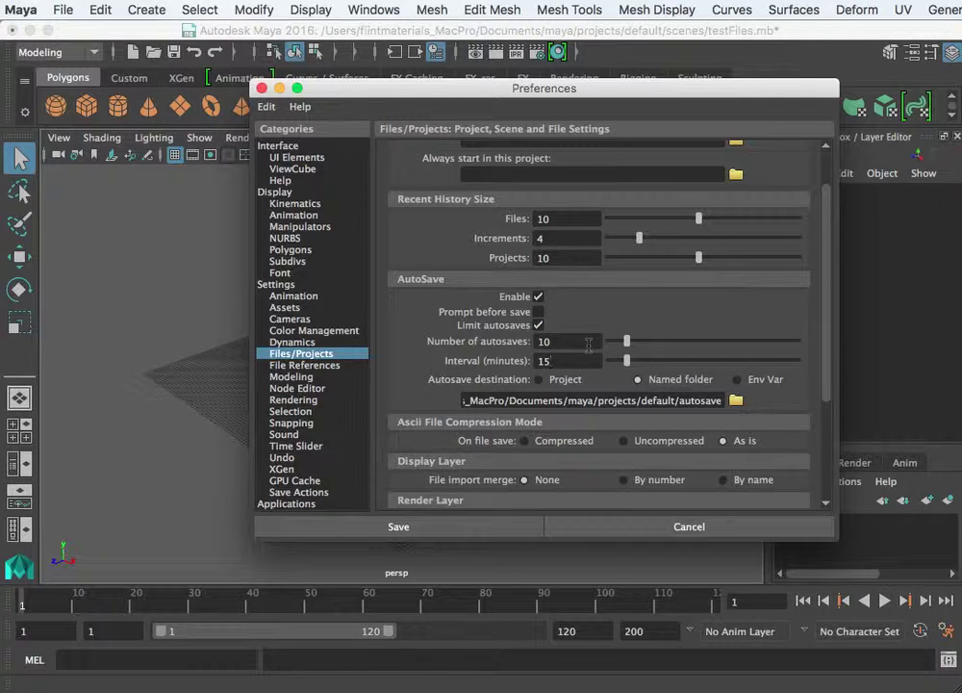
double_click(588, 343)
left_click(589, 343)
Turn on Prompt before save and save the preferences
scroll(553, 318, "down", 3)
scroll(562, 314, "up", 3)
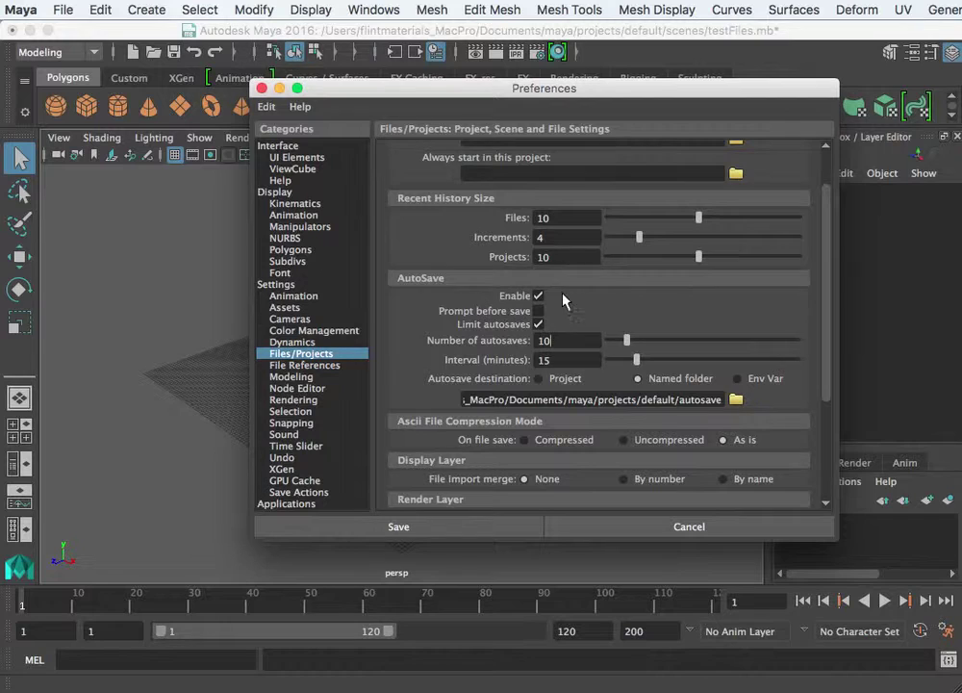
scroll(565, 298, "down", 3)
scroll(563, 294, "up", 2)
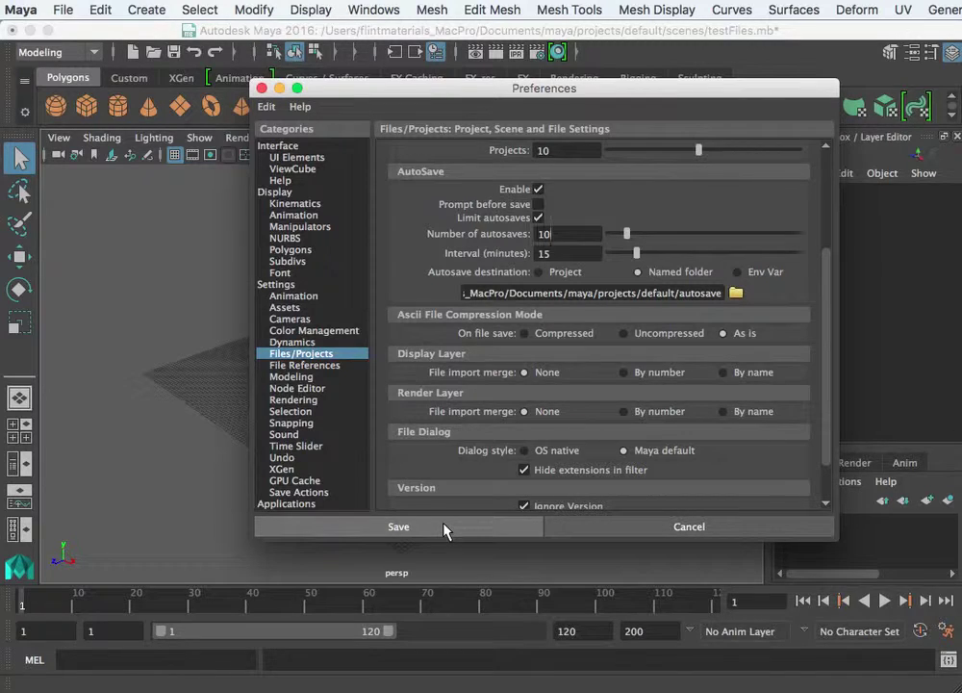
left_click(537, 205)
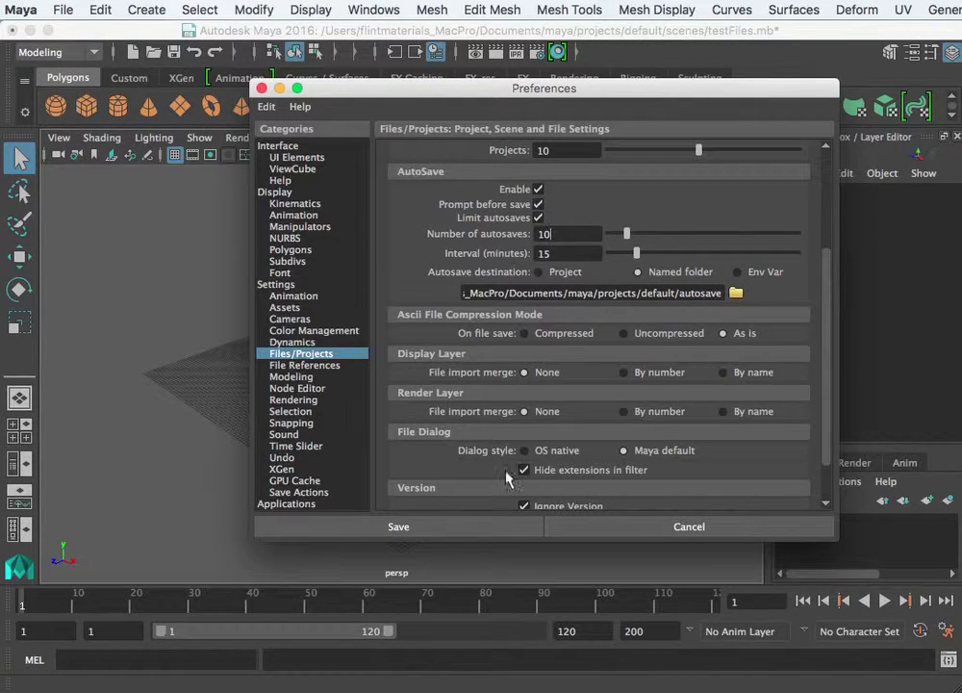
left_click(450, 527)
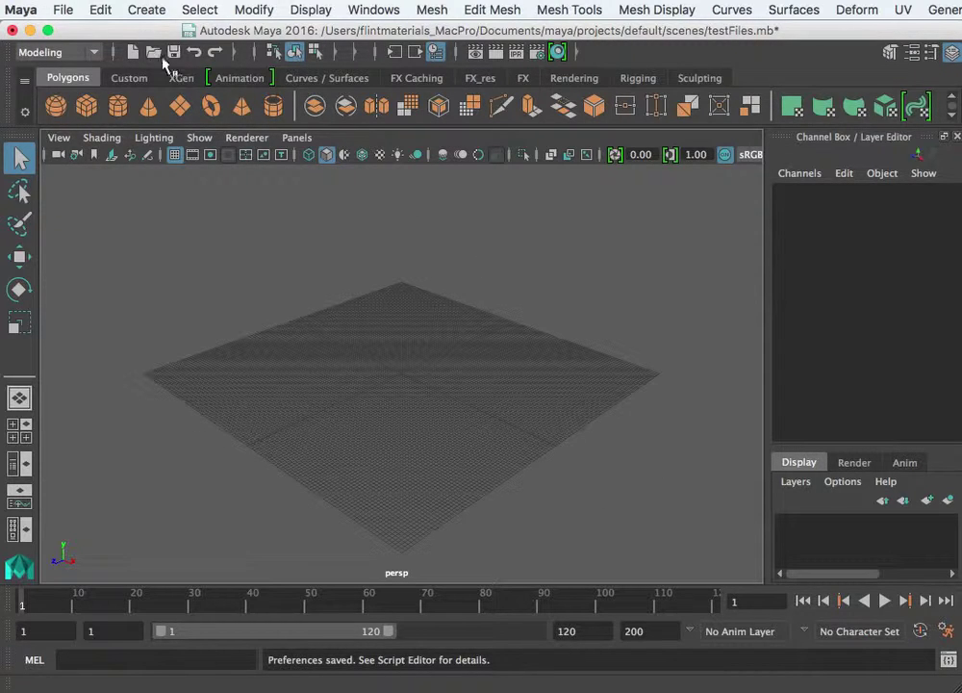
In the Project Window, review the scenes, images, movies, autosave, sound, scripts and sourceimages folder names
left_click(63, 10)
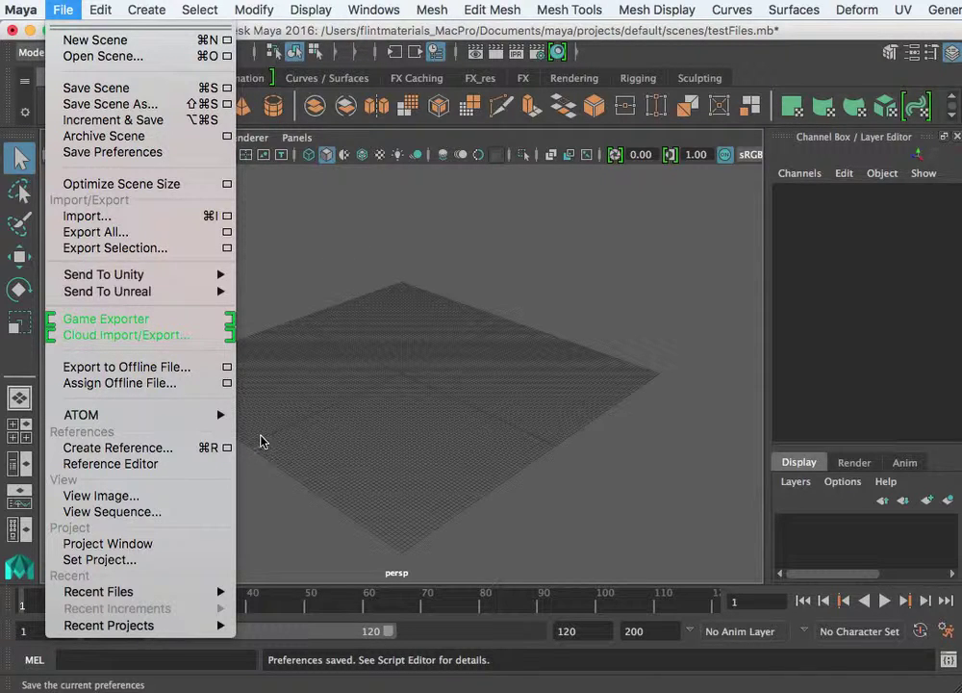
left_click(127, 543)
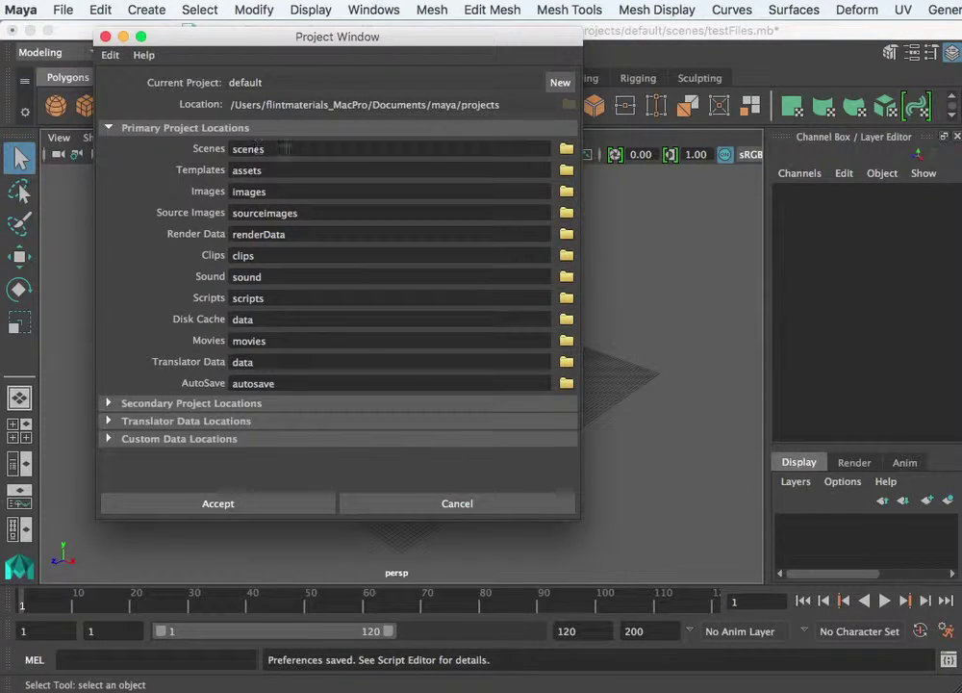
left_click_drag(286, 148, 232, 149)
left_click_drag(306, 191, 212, 188)
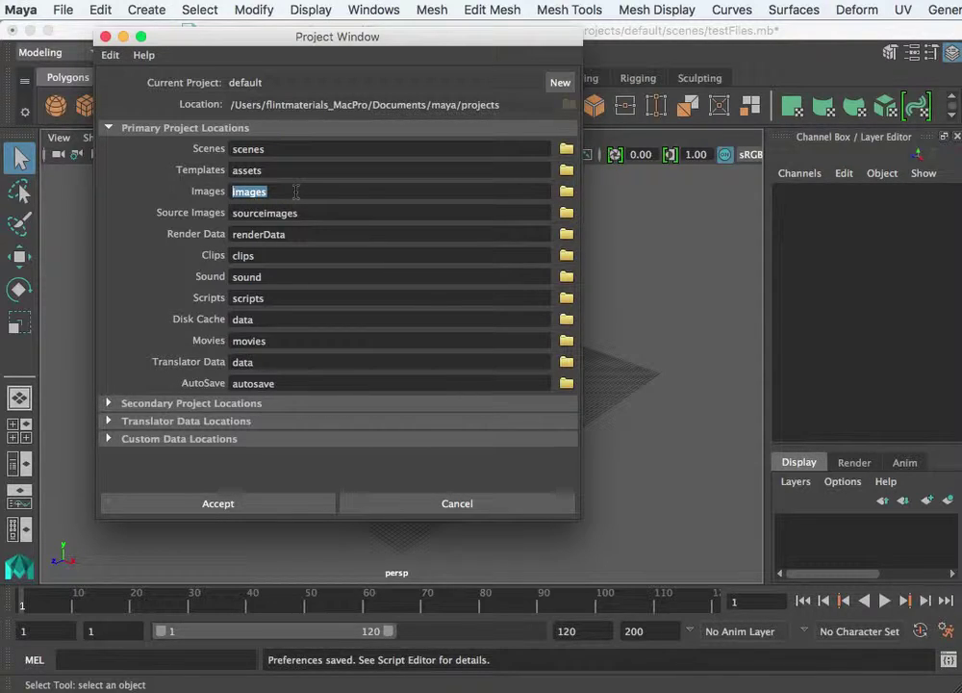
left_click_drag(279, 341, 220, 340)
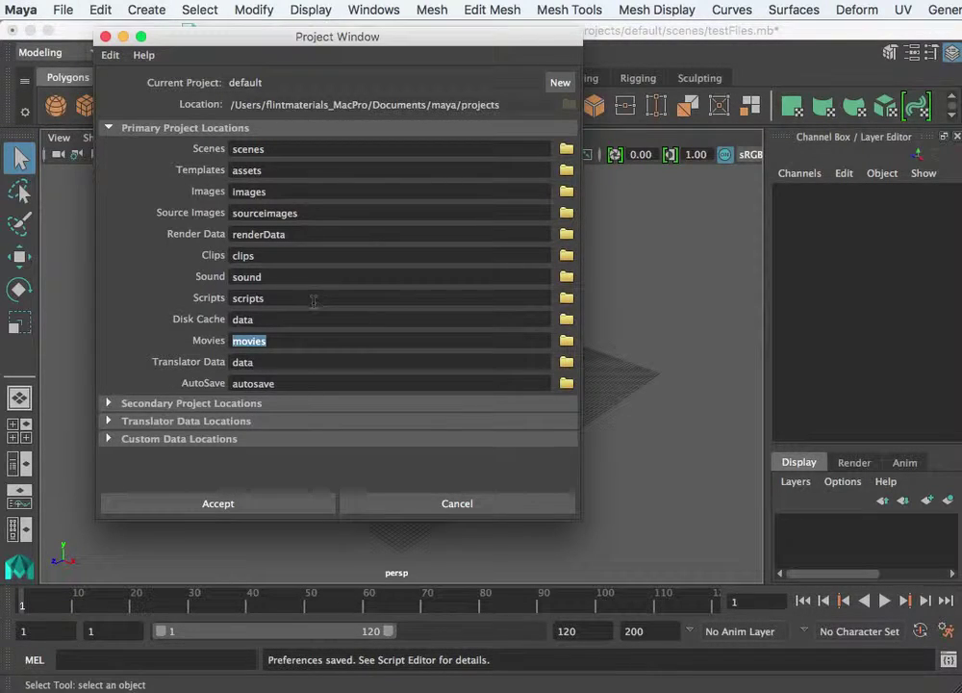
key("Tab")
key("Tab")
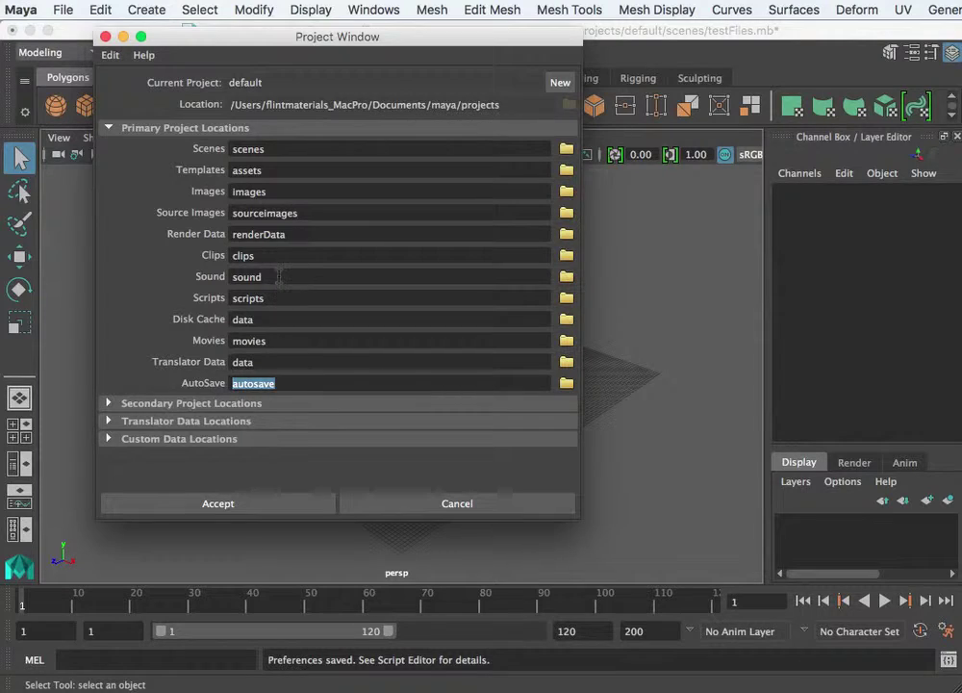
double_click(282, 284)
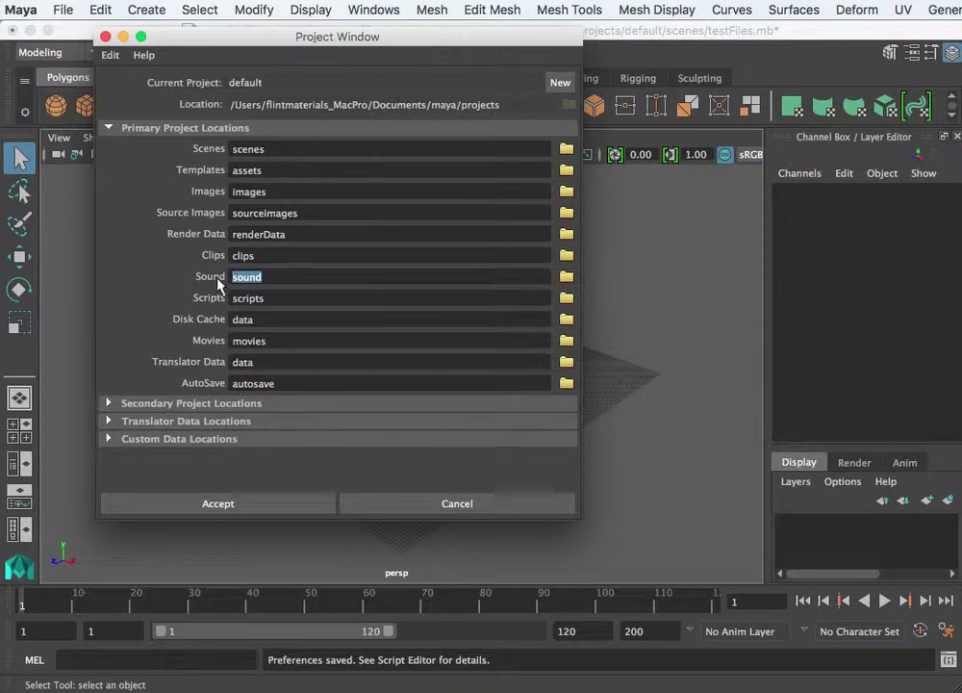
double_click(269, 299)
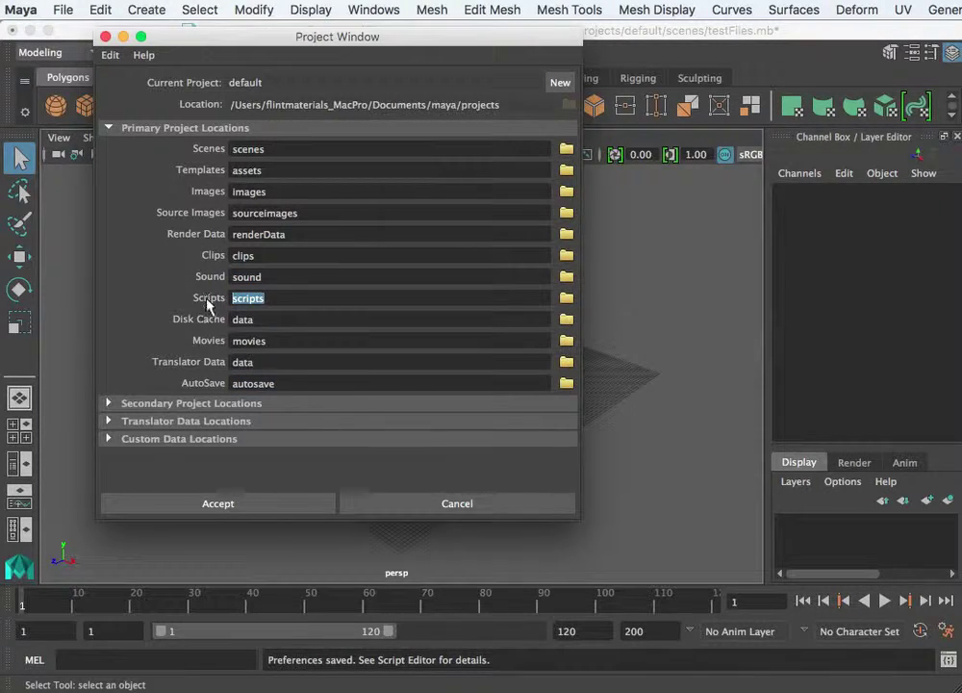
double_click(323, 212)
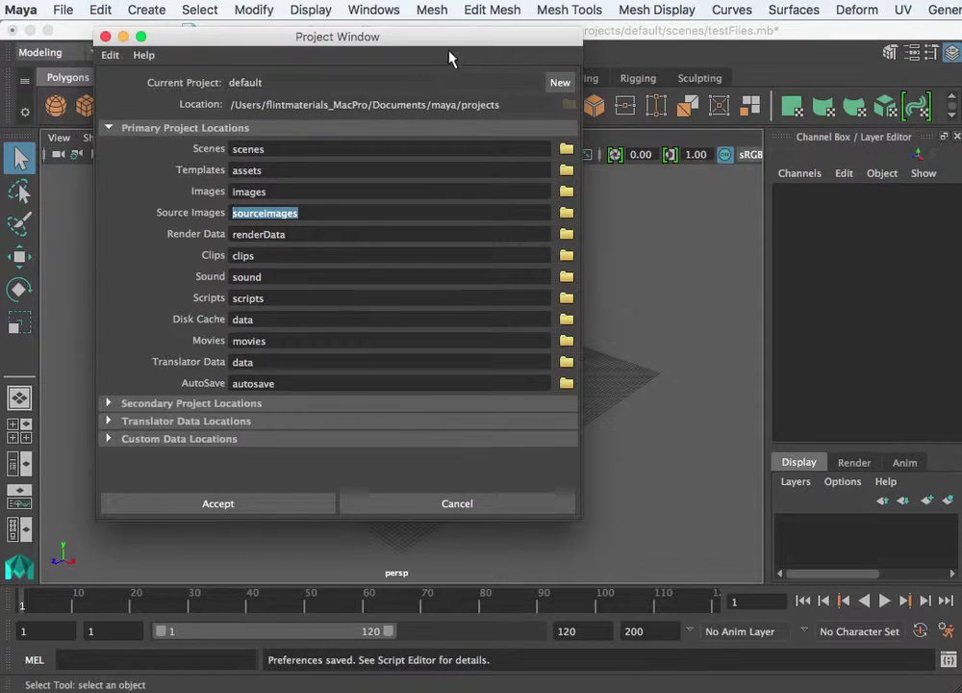
Create a new project named newProject3 and accept it
left_click(558, 82)
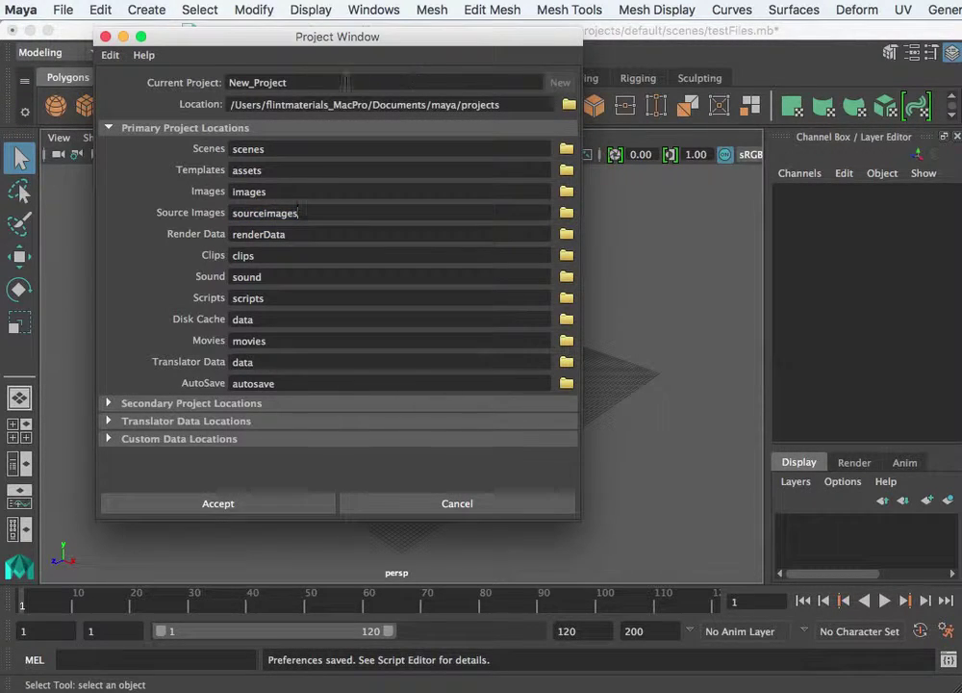
type("new")
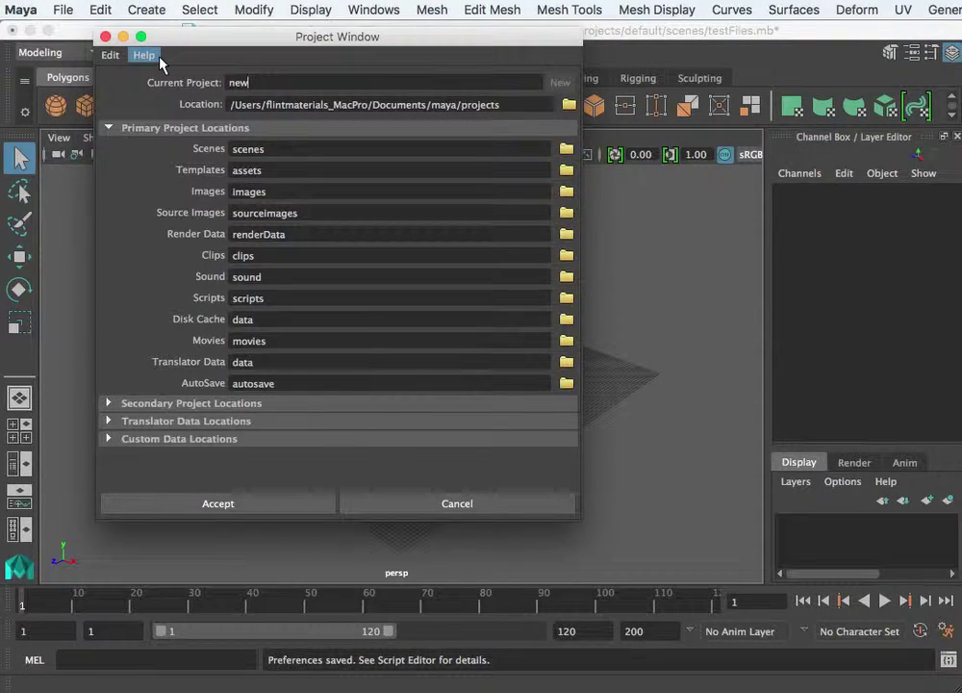
type("Project3")
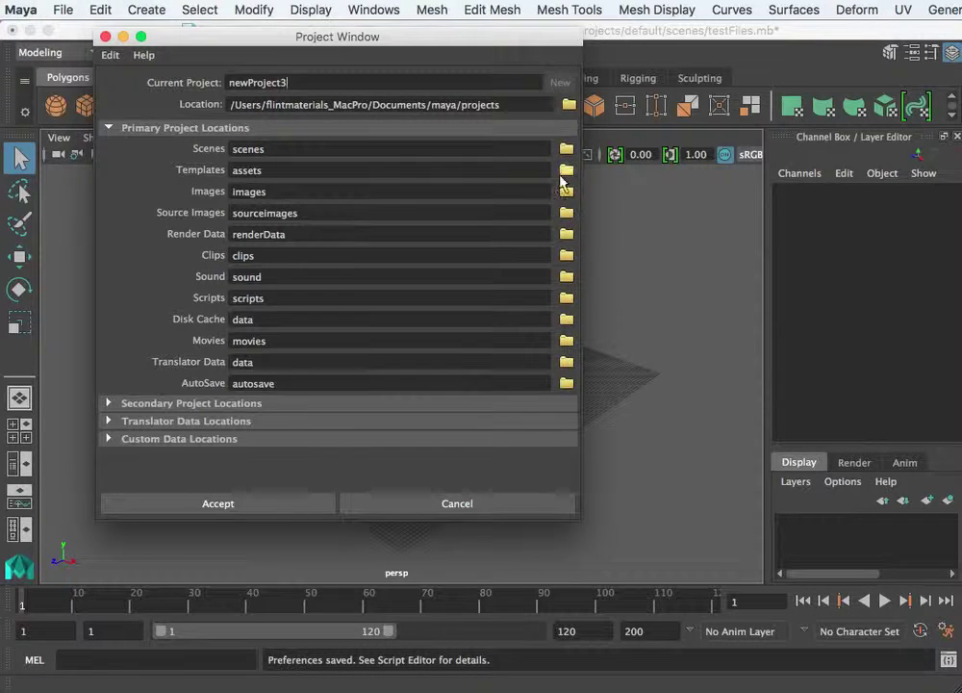
left_click(232, 504)
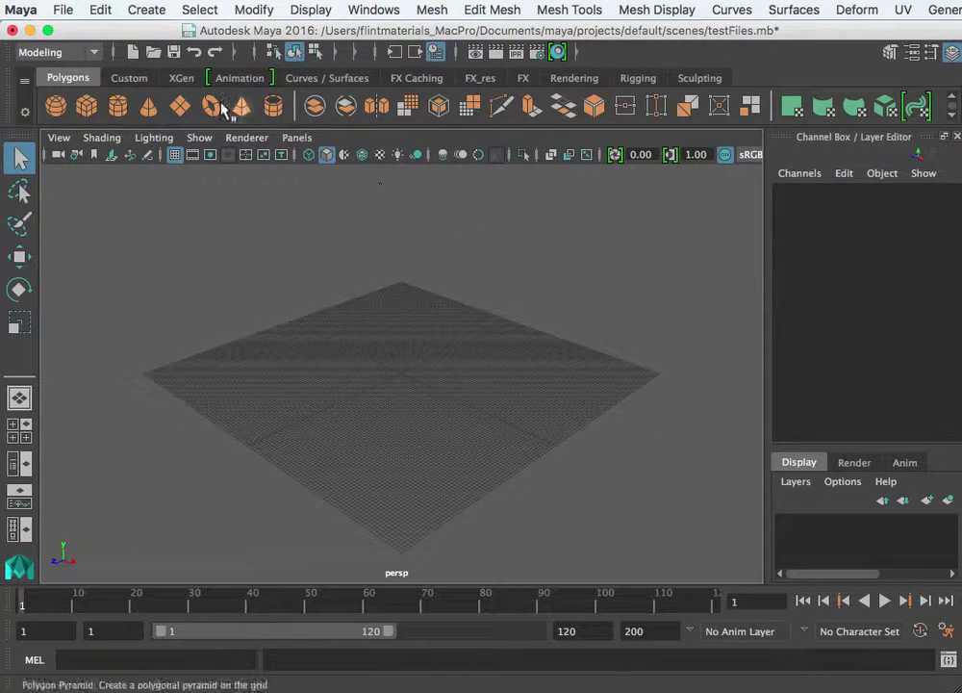
Save a copy of the scene as testFiles.mb in newProject3's scenes folder
left_click(62, 9)
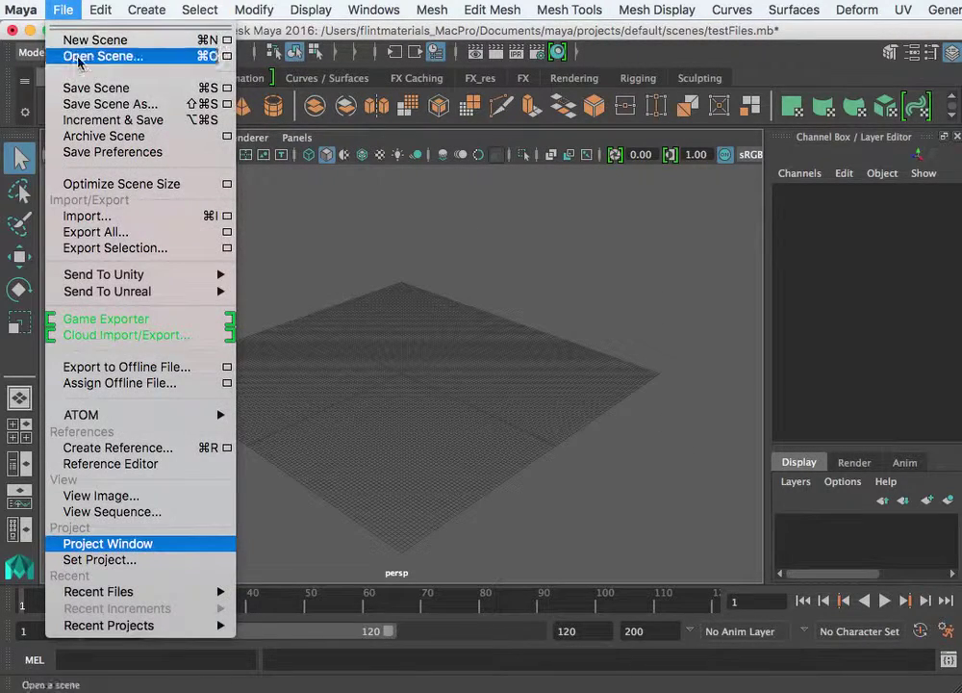
left_click(109, 104)
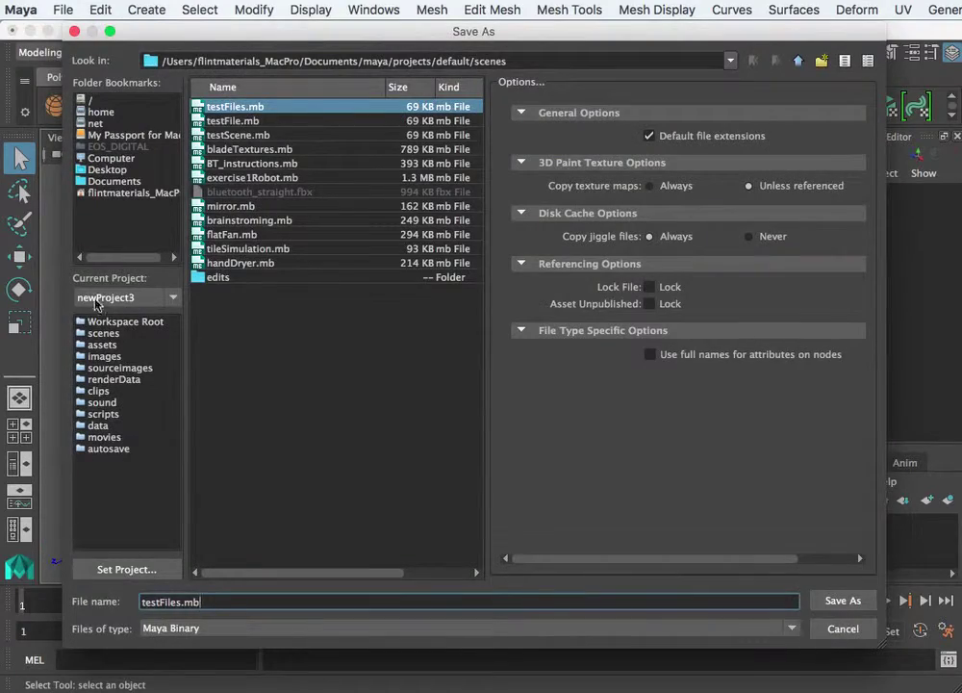
left_click(100, 299)
left_click(101, 300)
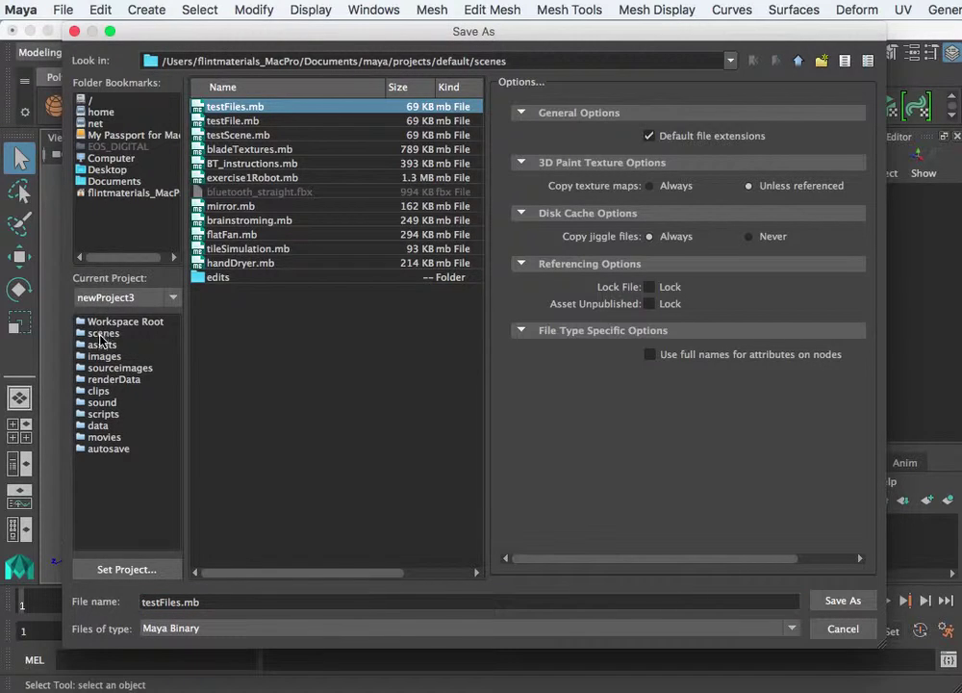
left_click(102, 334)
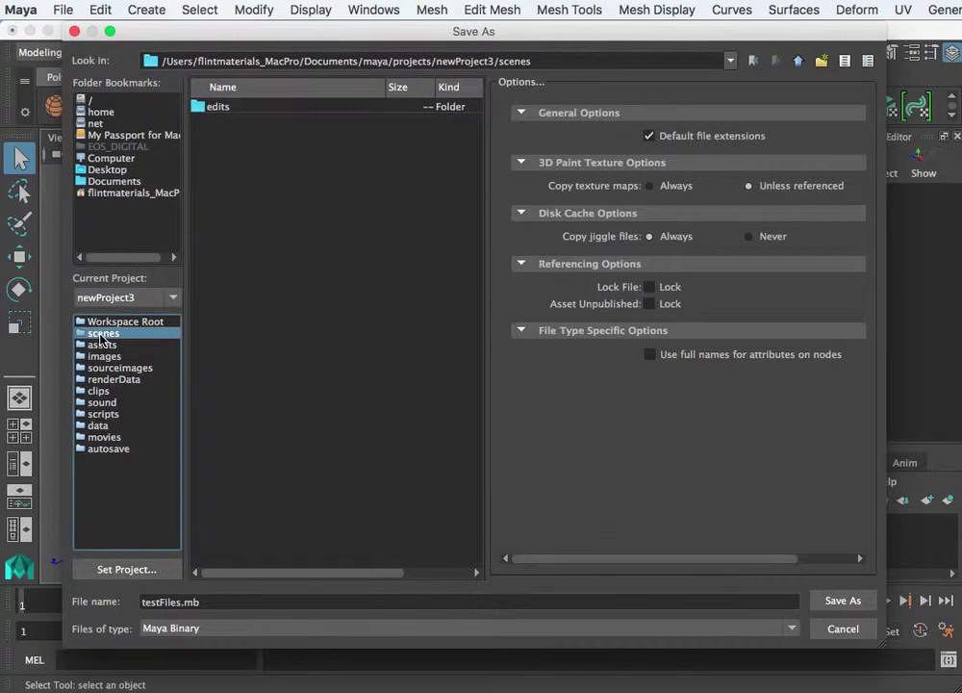
left_click(209, 602)
left_click(843, 601)
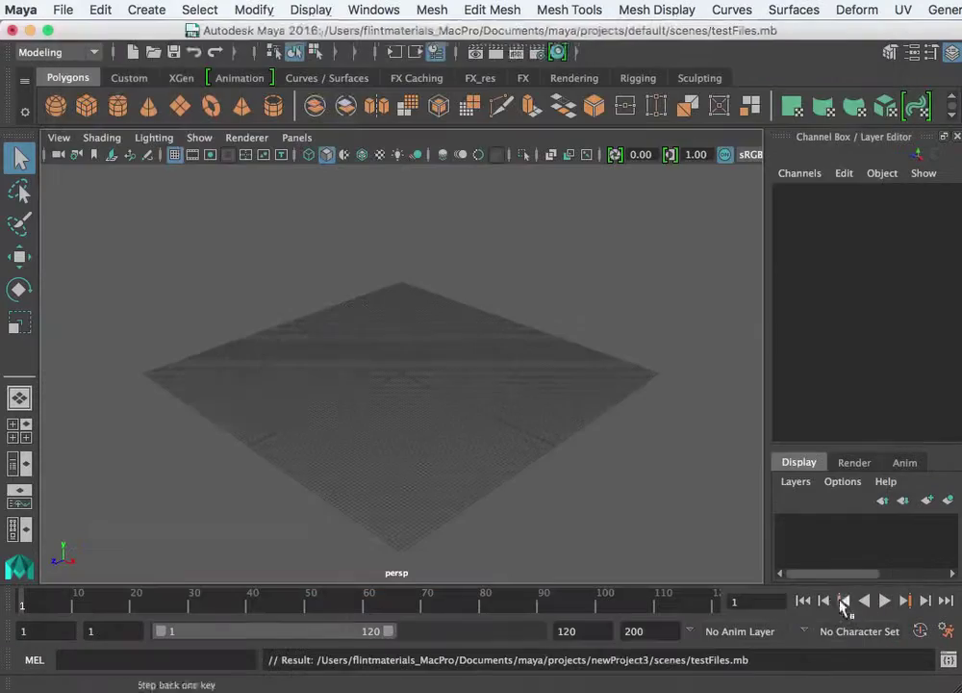
Set newProject3 as the current project, then select and orbit around the plane
left_click(67, 9)
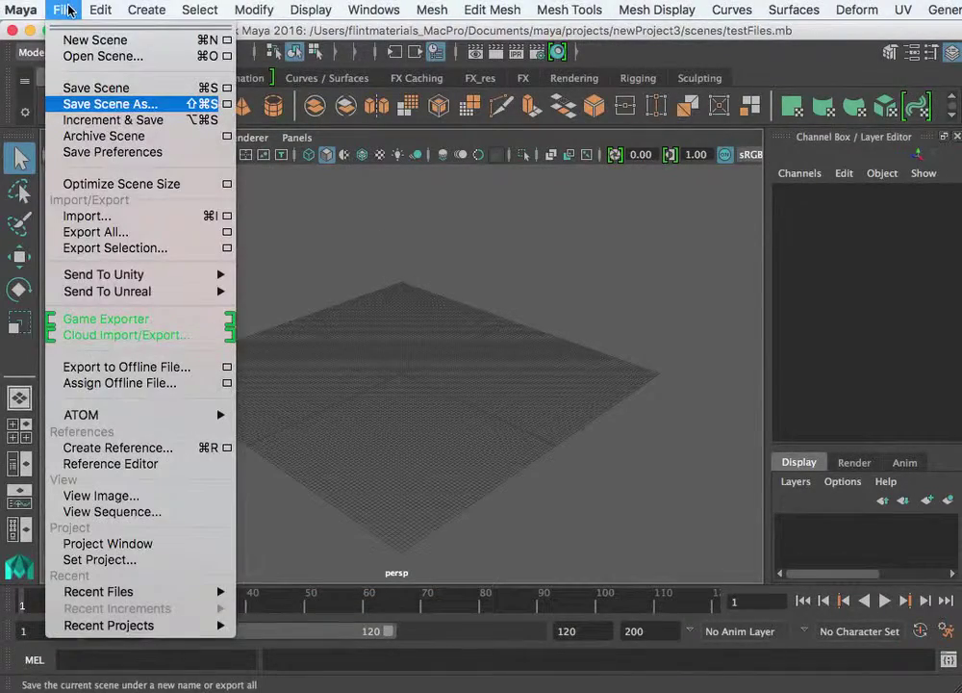
left_click(97, 561)
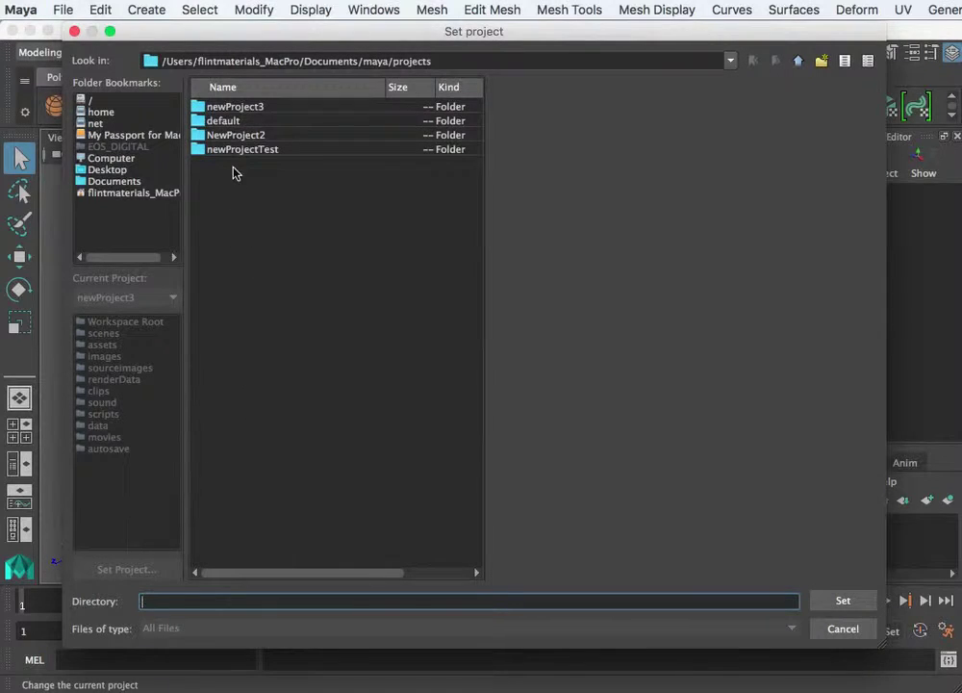
left_click(231, 108)
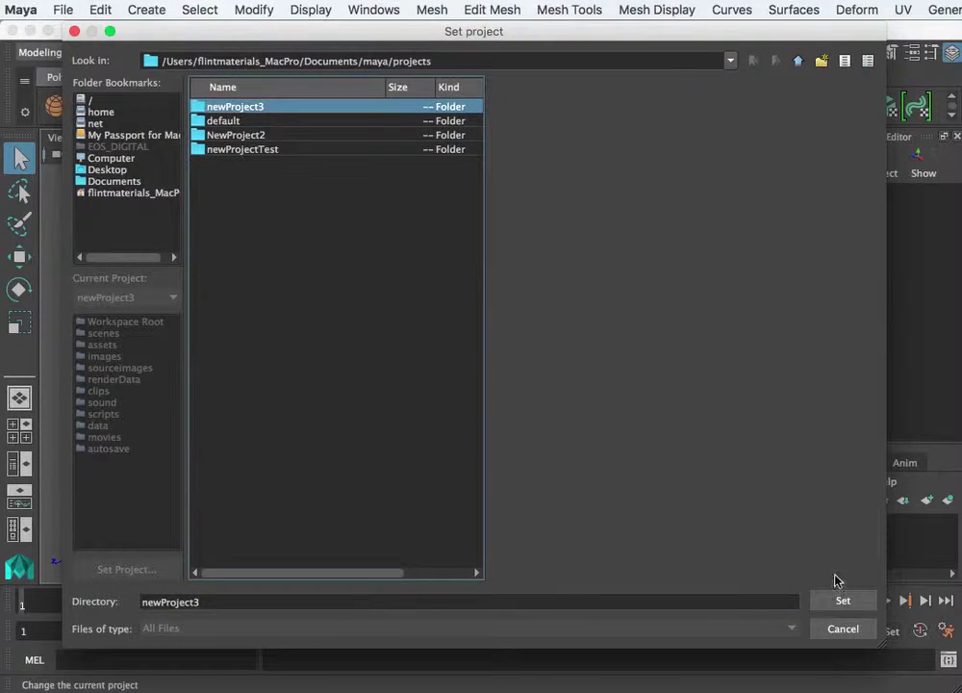
left_click(842, 602)
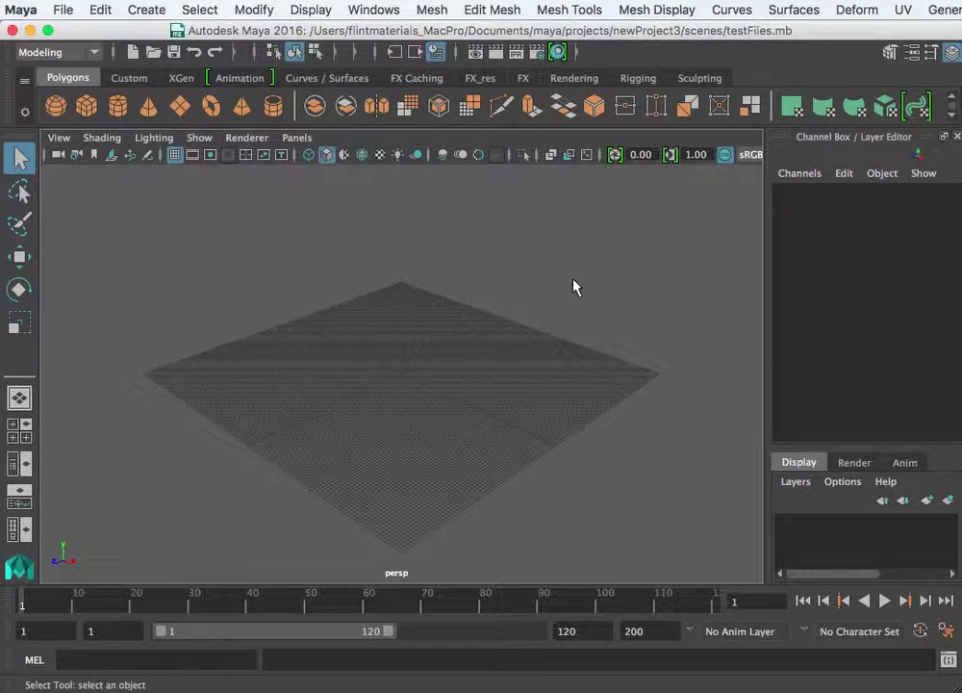
left_click_drag(608, 253, 160, 542)
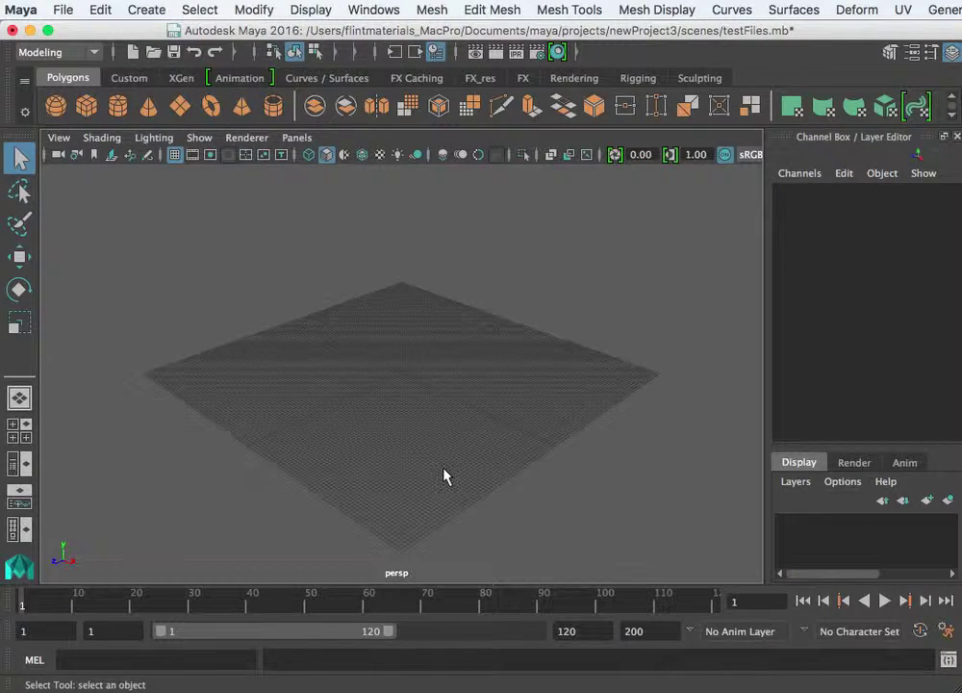
mouse_move(406, 460)
left_mouse_down("alt")
mouse_move(418, 483)
mouse_move(397, 477)
mouse_move(382, 447)
mouse_move(432, 457)
mouse_move(409, 462)
left_mouse_up("alt")
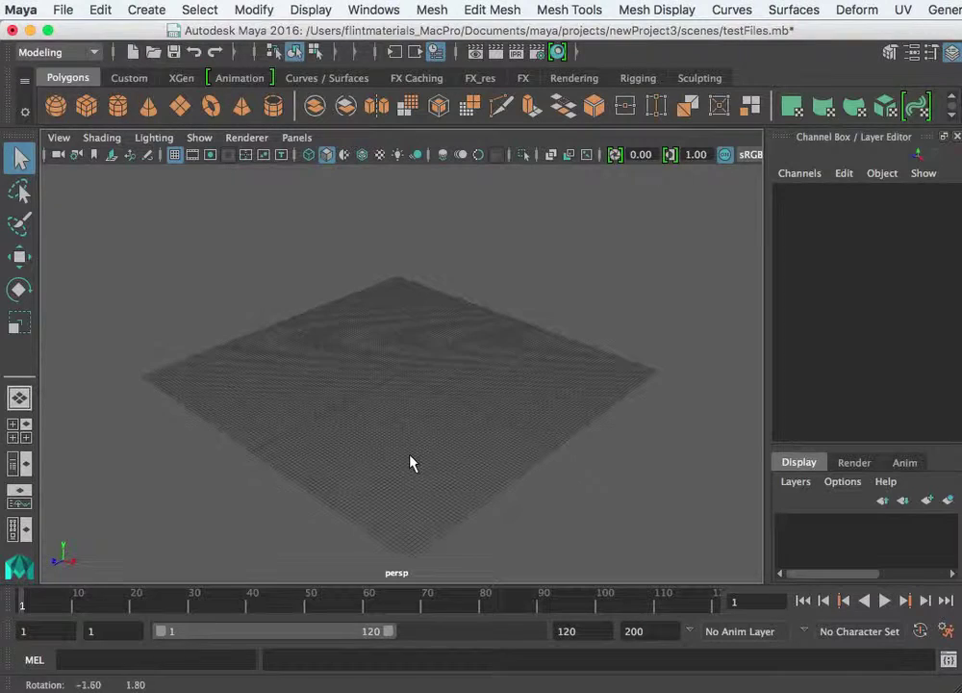